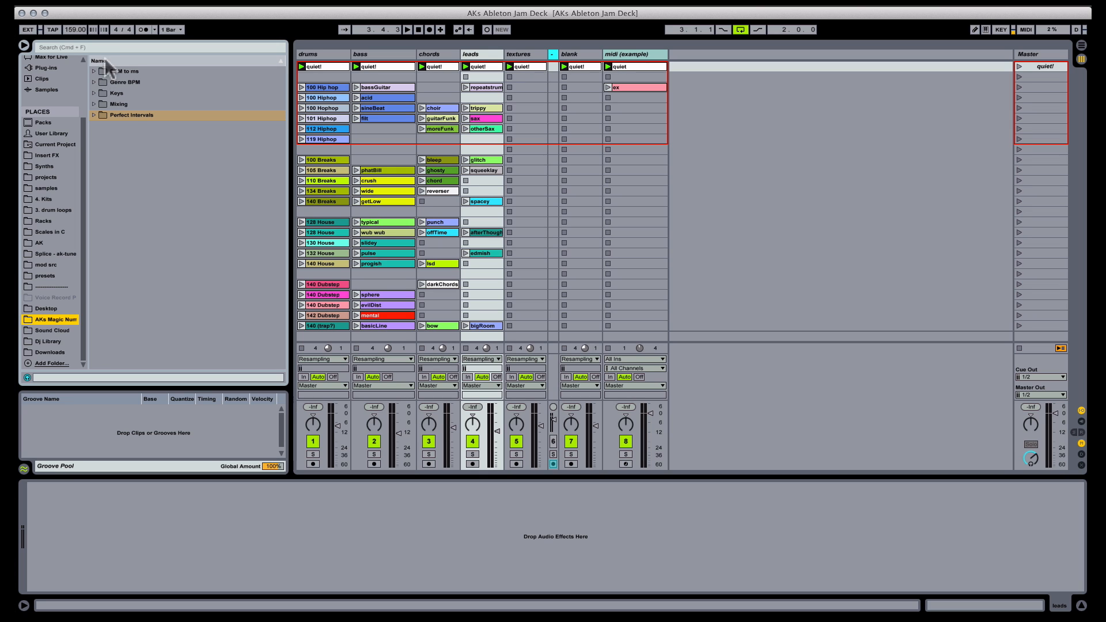
Browse the BPM to ms and Genre BPM reference folders, then expand Keys down to the D min folder
{"action": "left_click", "coordinate": [93, 71]}
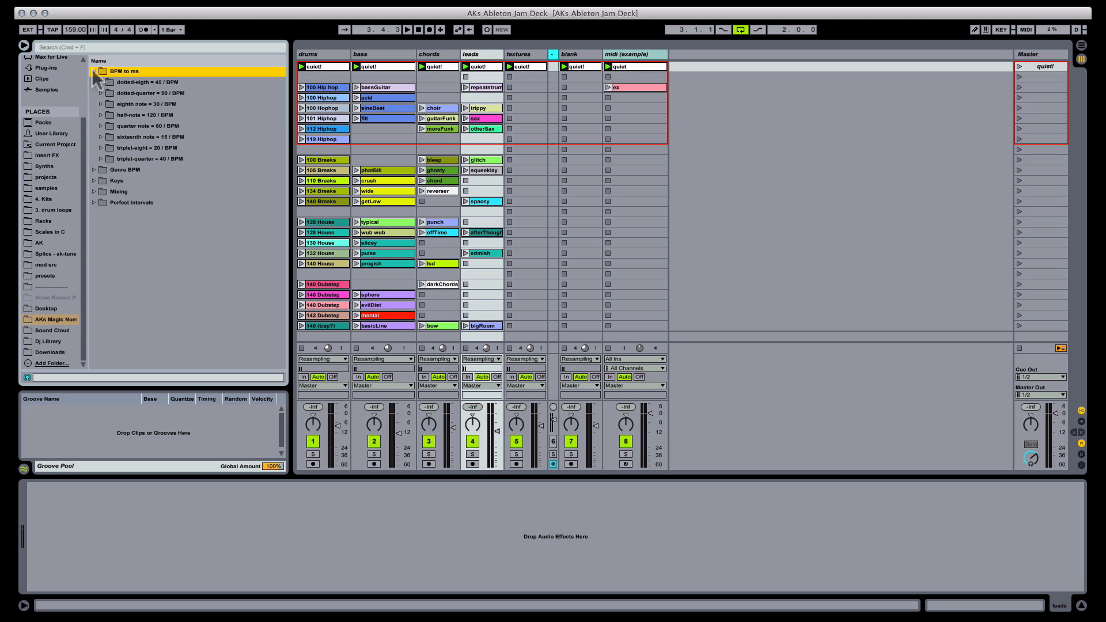
{"action": "left_click", "coordinate": [94, 170]}
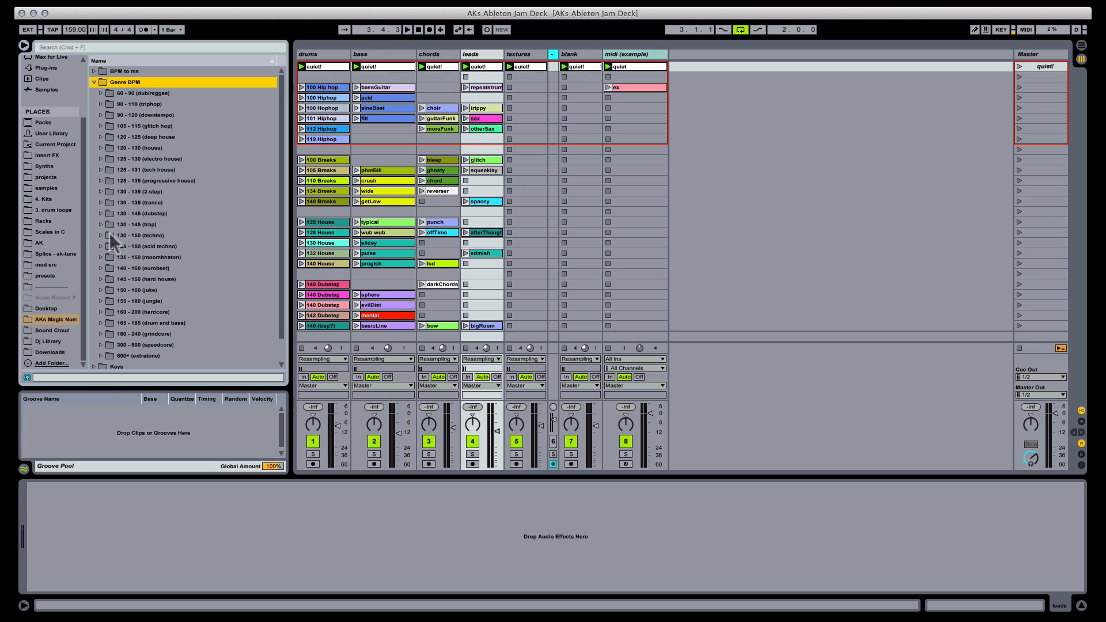
{"action": "left_click", "coordinate": [102, 236]}
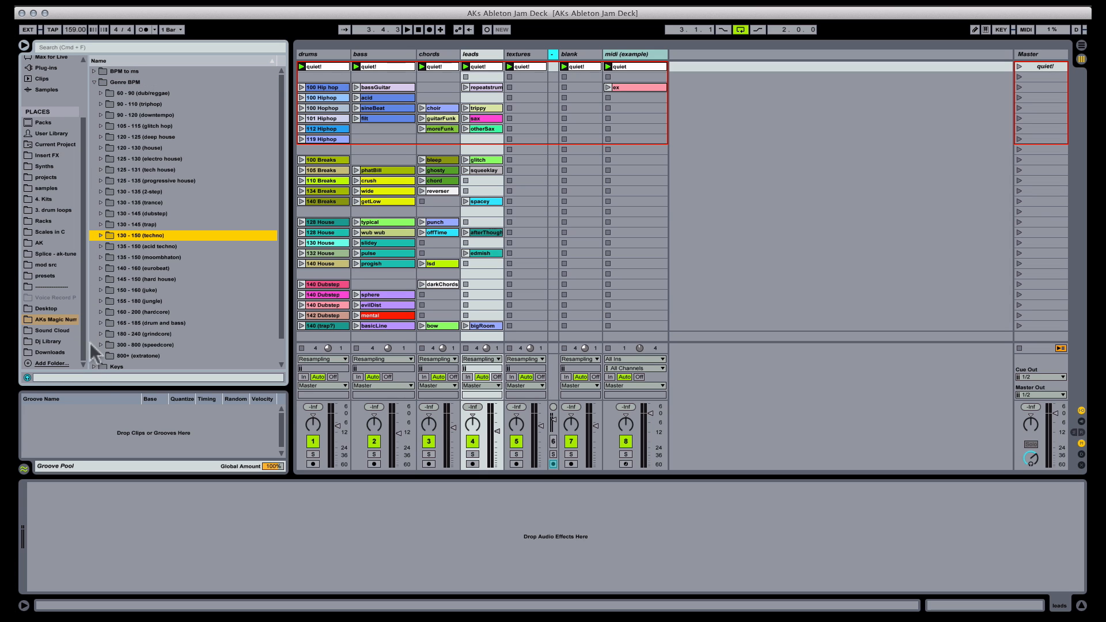
{"action": "left_click", "coordinate": [94, 365]}
{"action": "left_click", "coordinate": [99, 115]}
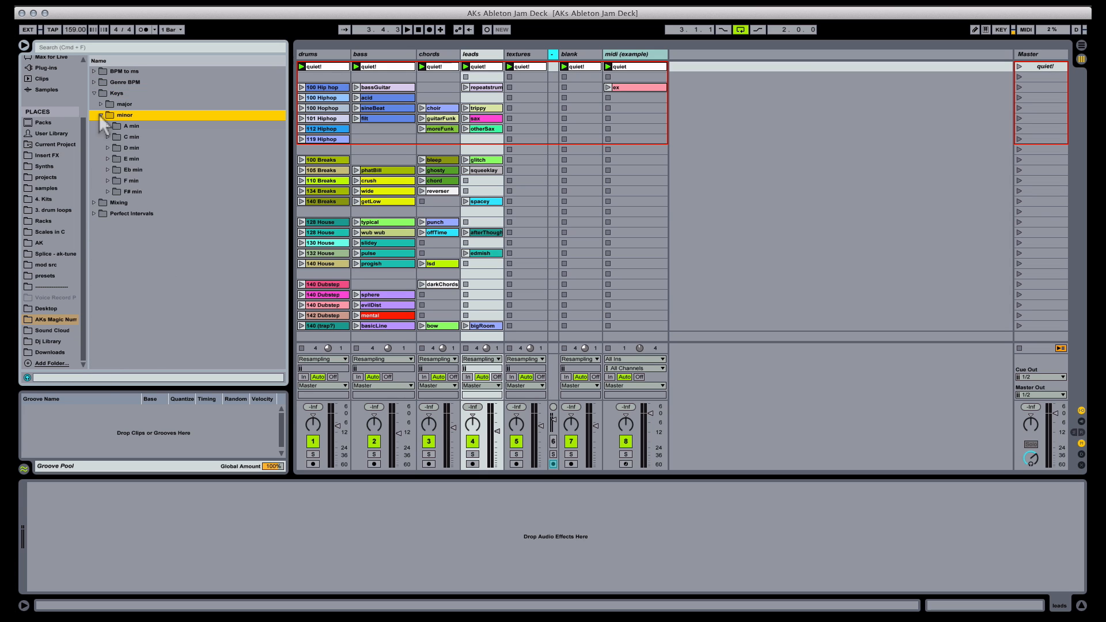
{"action": "left_click", "coordinate": [106, 140]}
{"action": "left_click", "coordinate": [106, 144]}
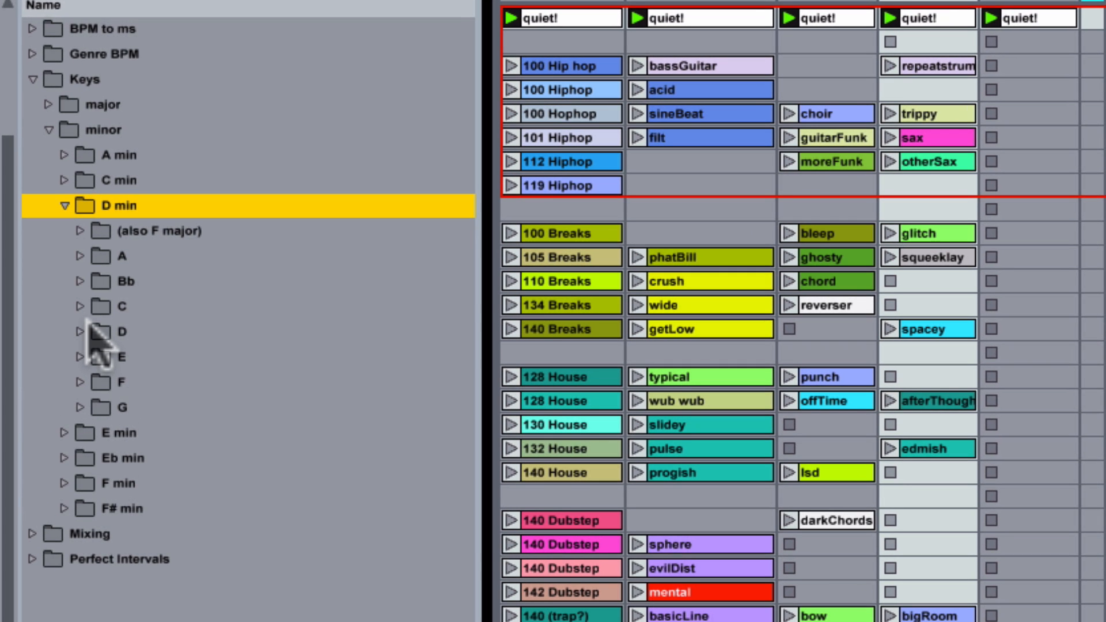
Expand the BPM to ms reference folder and set the song tempo to 107 BPM
{"action": "left_click", "coordinate": [31, 28]}
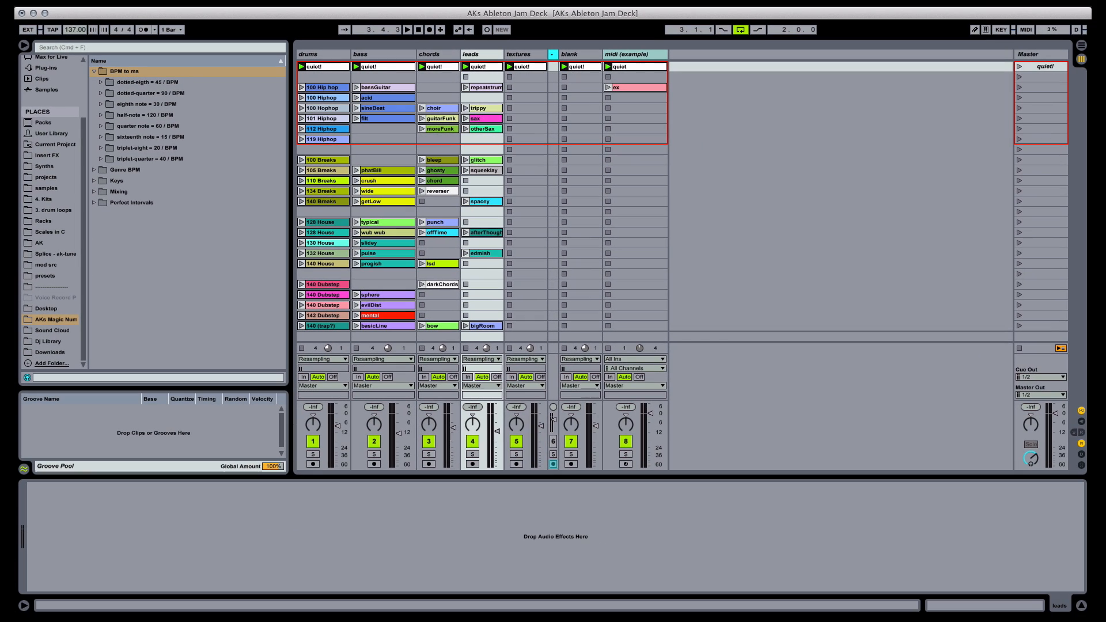
{"action": "left_click_drag", "start_coordinate": [75, 29], "coordinate": [75, 46]}
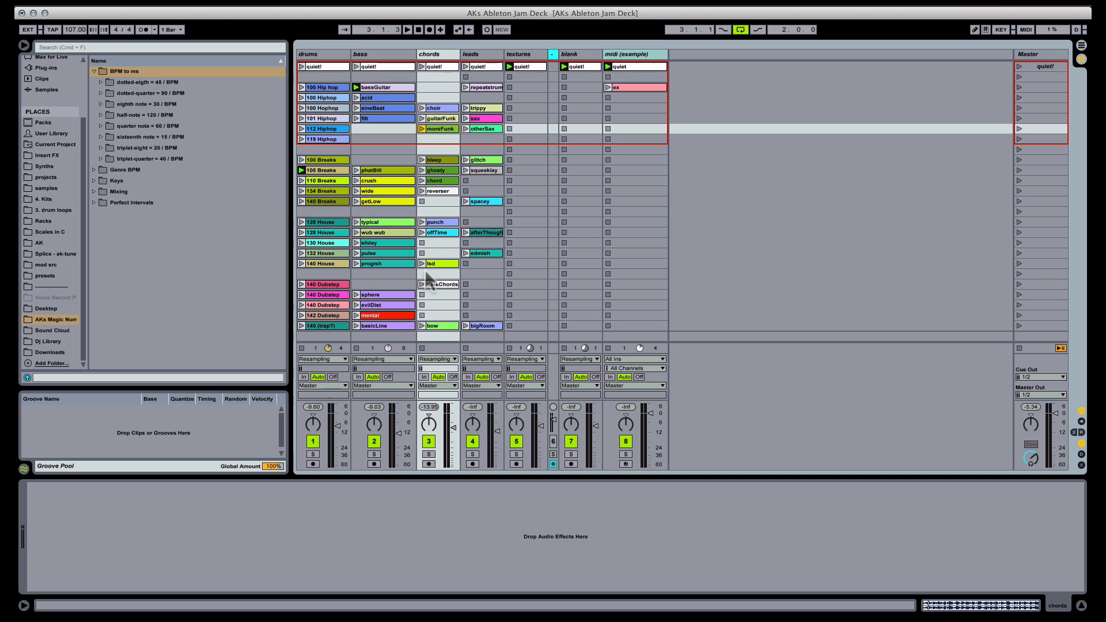
Launch the moreFunk clip on the chords track and check its sample before showing the track's devices
{"action": "key", "text": "space"}
{"action": "left_click", "coordinate": [421, 129]}
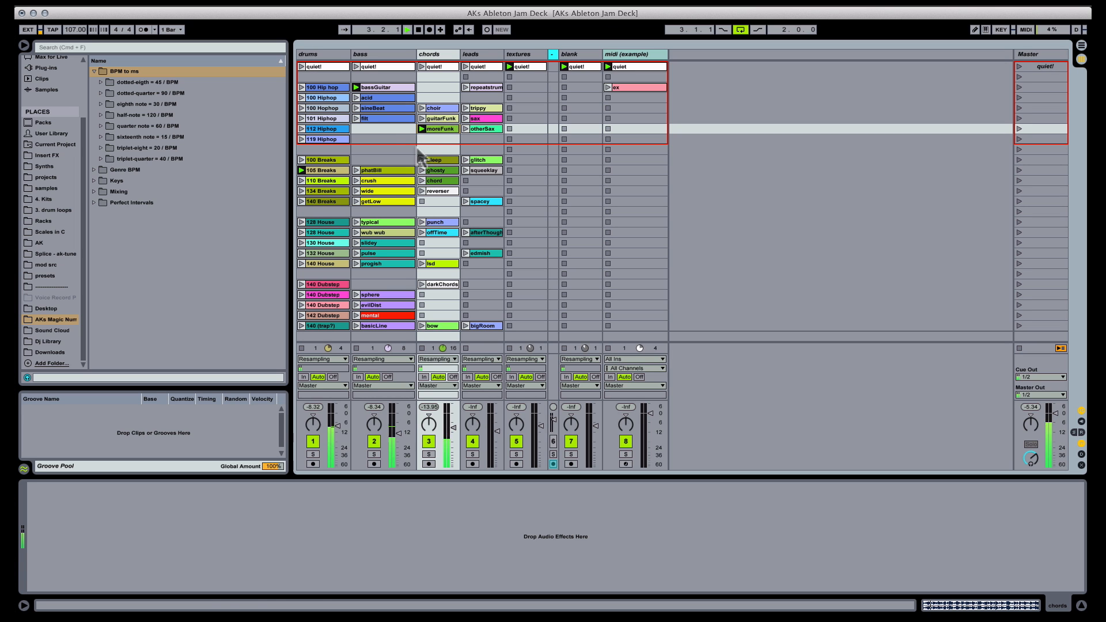
{"action": "left_click", "coordinate": [438, 131]}
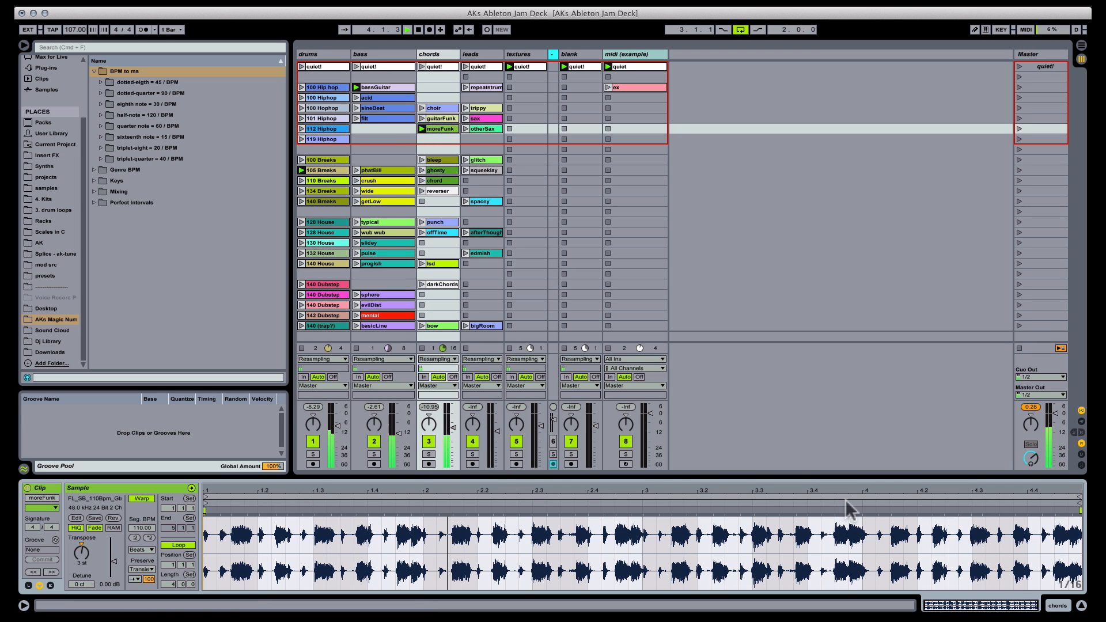
{"action": "left_click", "coordinate": [1056, 605]}
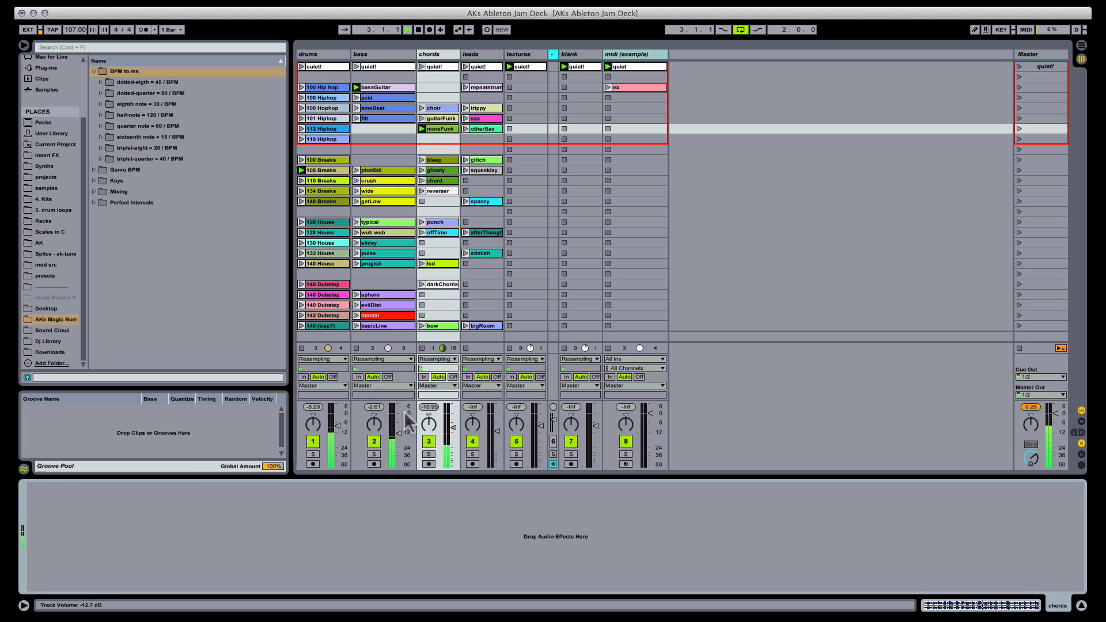
Search the browser for "filter", add Auto Filter to the chords track and reveal its sidechain section
{"action": "key", "text": "super+f"}
{"action": "type", "text": "filter"}
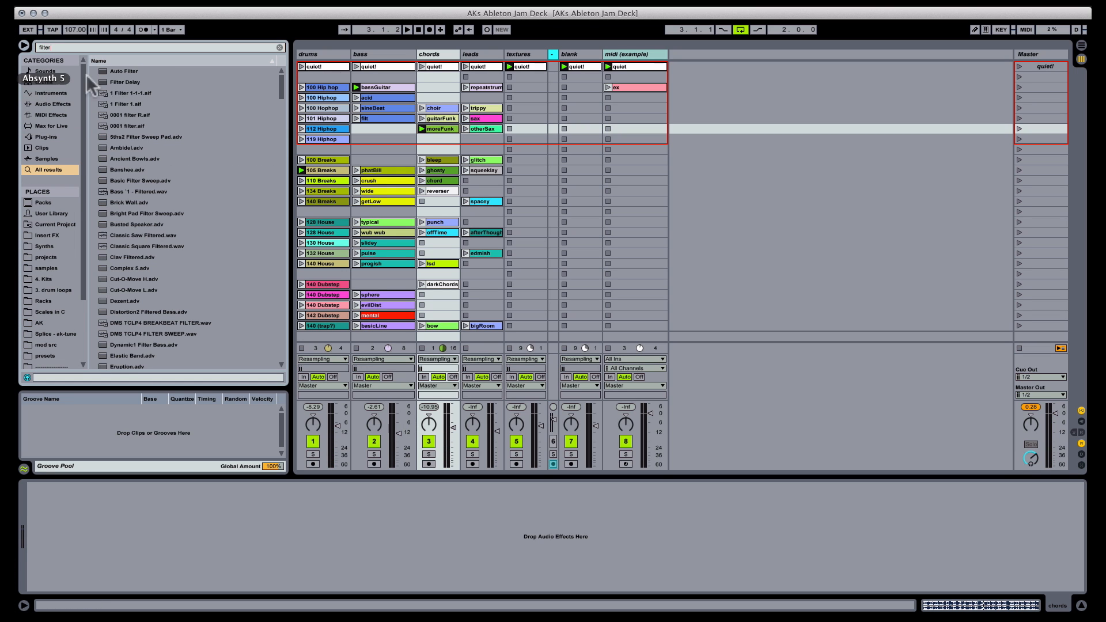
{"action": "left_click_drag", "start_coordinate": [118, 77], "coordinate": [155, 541]}
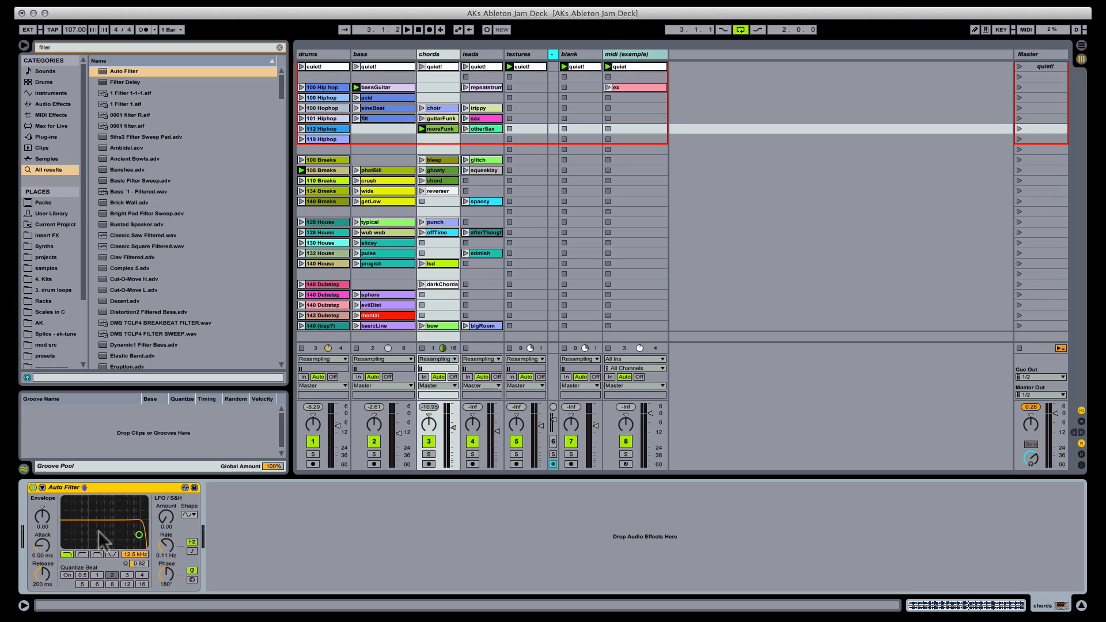
{"action": "left_click", "coordinate": [42, 487]}
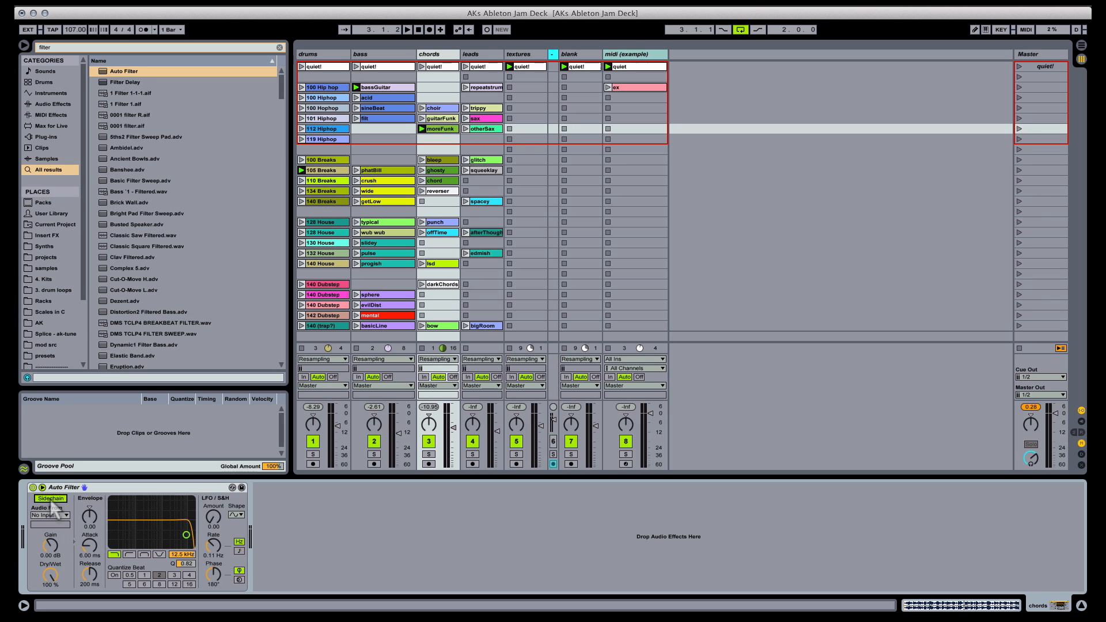
During playback, set the Auto Filter's attack to 16.5 ms and switch it to band-pass with a 615 Hz cutoff
{"action": "key", "text": "space"}
{"action": "left_click_drag", "start_coordinate": [86, 545], "coordinate": [85, 530]}
{"action": "left_click", "coordinate": [144, 553]}
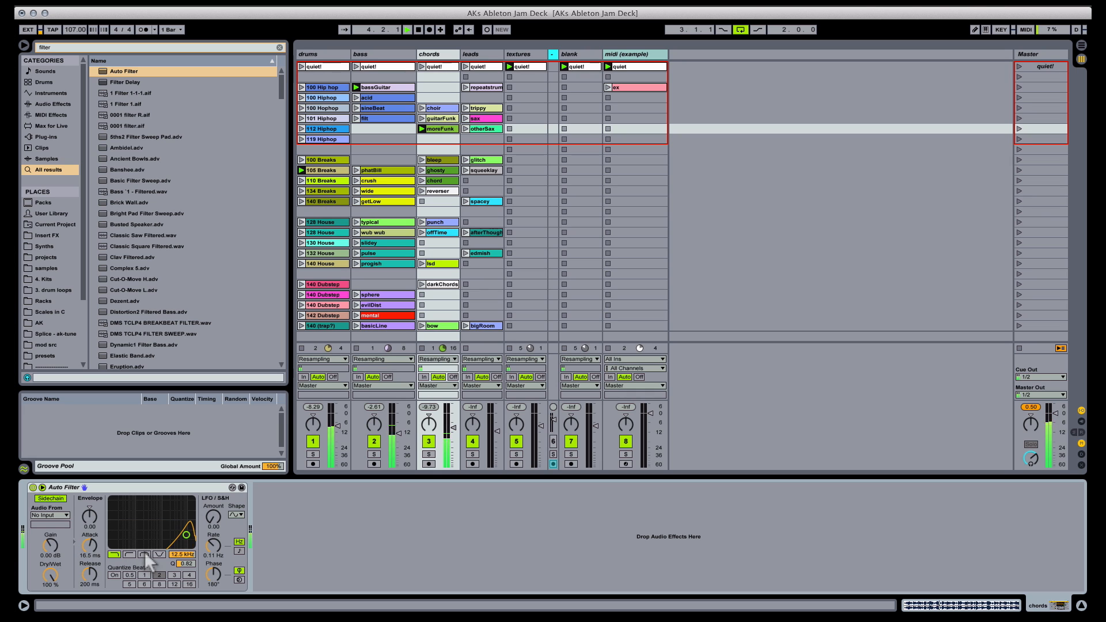
{"action": "mouse_move", "coordinate": [182, 554]}
{"action": "left_mouse_down"}
{"action": "mouse_move", "coordinate": [182, 592]}
{"action": "mouse_move", "coordinate": [182, 562]}
{"action": "mouse_move", "coordinate": [182, 574]}
{"action": "left_mouse_up"}
{"action": "key", "text": "space"}
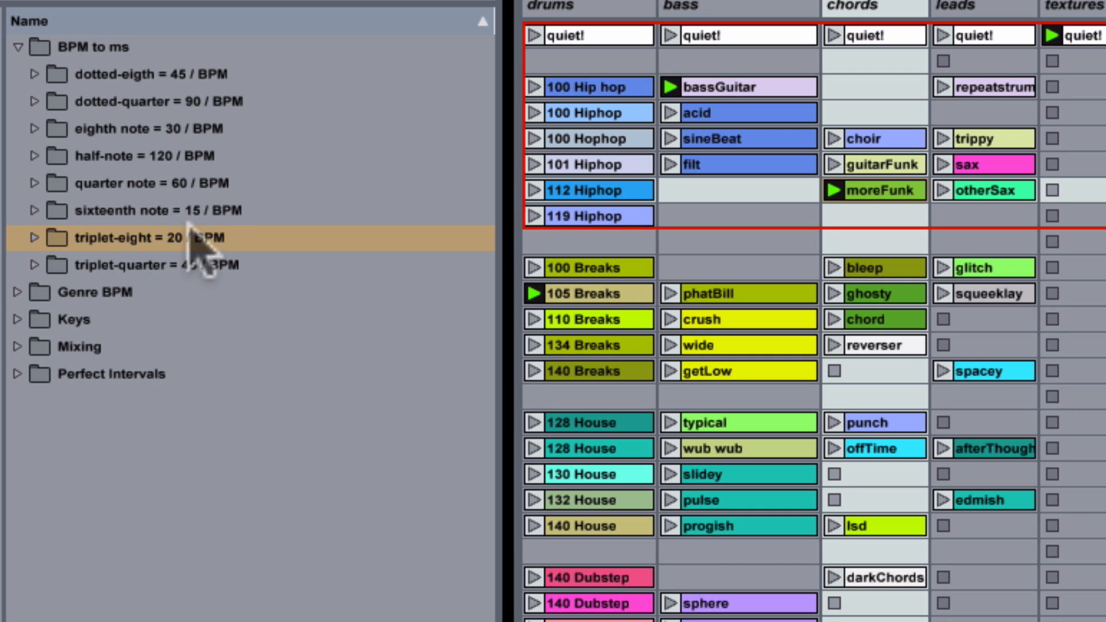
Look up the quarter note = 60 / BPM formula and calculate 60/140 in the system search
{"action": "left_click", "coordinate": [128, 183]}
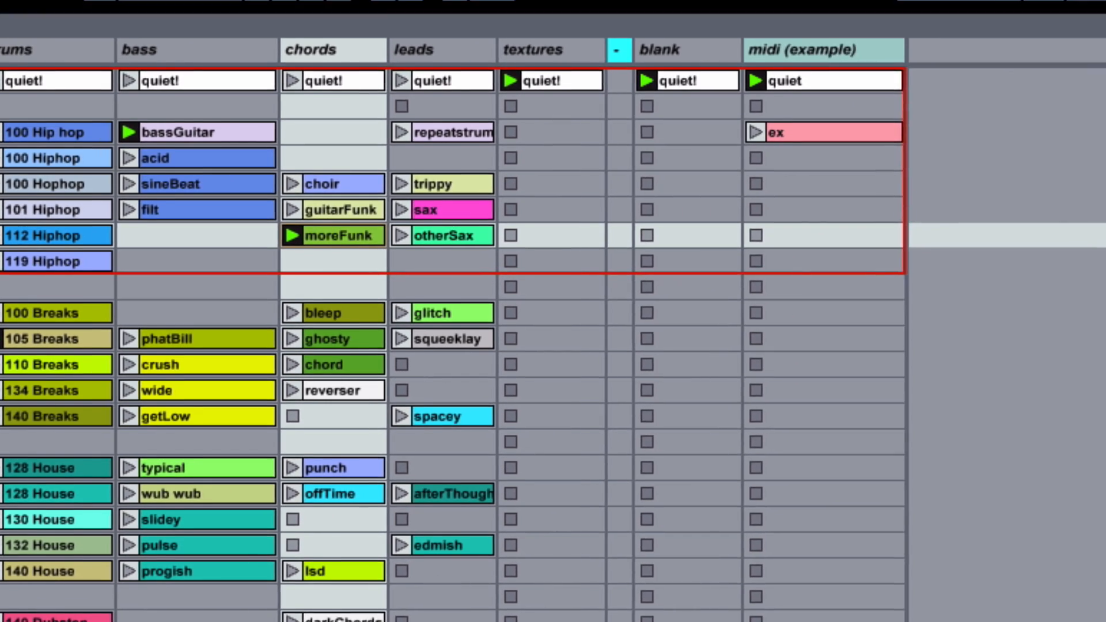
{"action": "key", "text": "super+space"}
{"action": "type", "text": "60/140"}
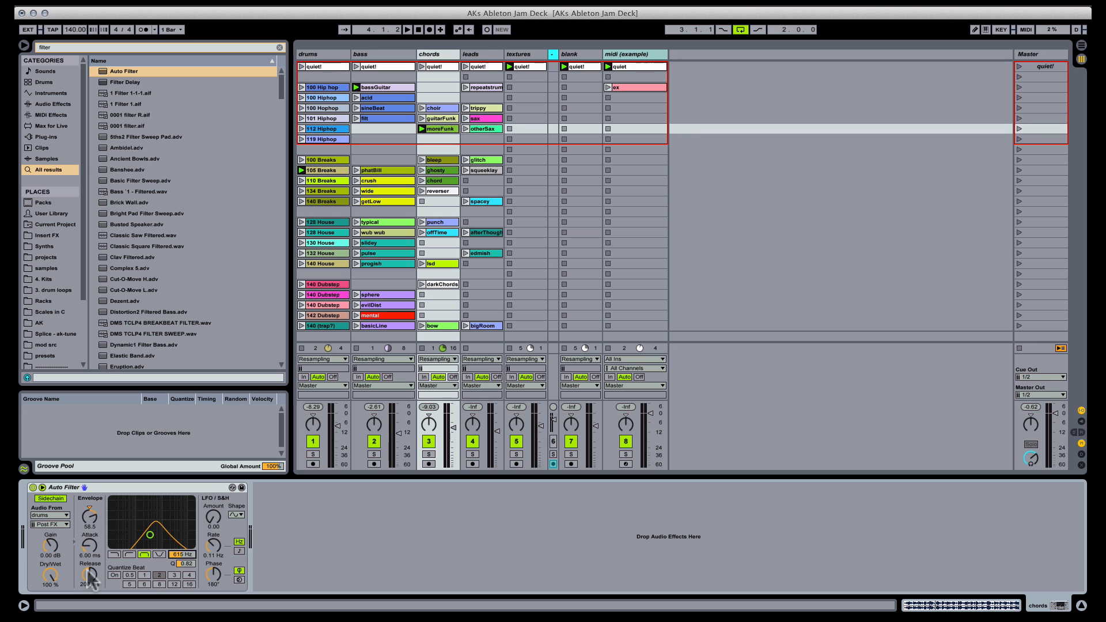
Raise the Auto Filter's sidechain gain and release time on the chords track during playback
{"action": "key", "text": "space"}
{"action": "left_click_drag", "start_coordinate": [44, 550], "coordinate": [44, 539]}
{"action": "mouse_move", "coordinate": [90, 573]}
{"action": "left_mouse_down"}
{"action": "mouse_move", "coordinate": [91, 596]}
{"action": "mouse_move", "coordinate": [89, 559]}
{"action": "left_mouse_up"}
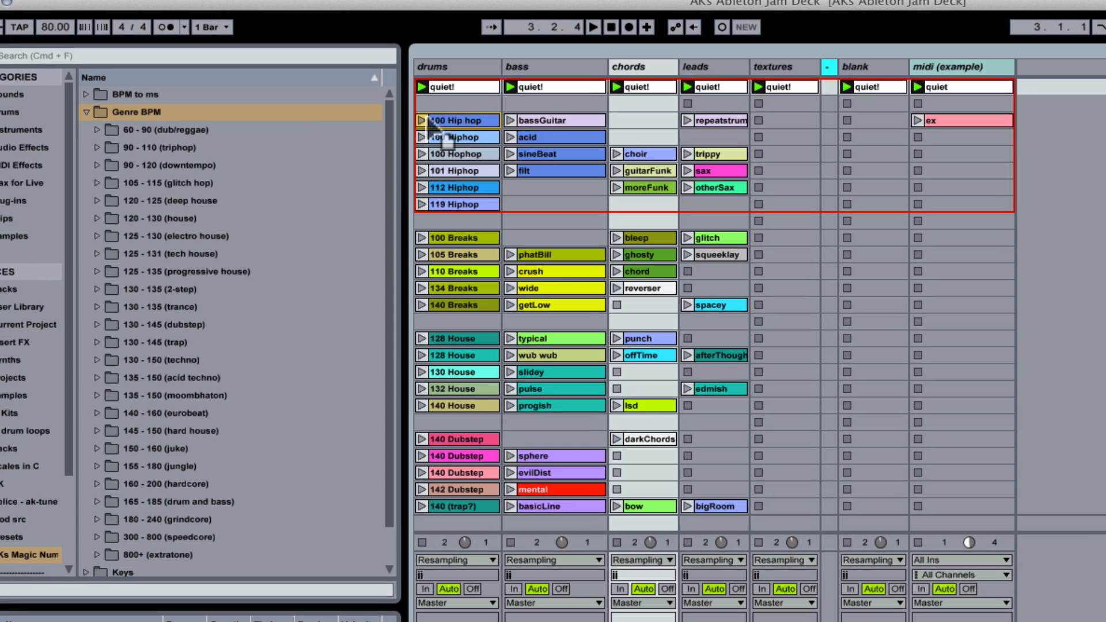
Launch the 100 Hip hop drum clip, highlight the 60 - 90 (dub/reggae) folder and set the tempo to 94 BPM
{"action": "left_click", "coordinate": [422, 121]}
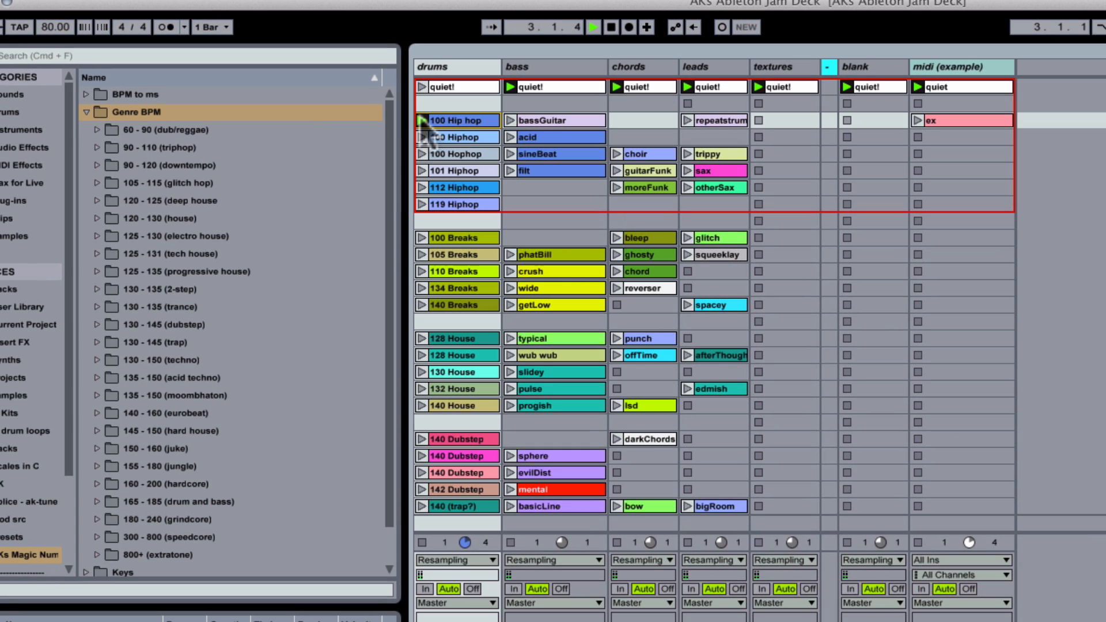
{"action": "left_click", "coordinate": [181, 130]}
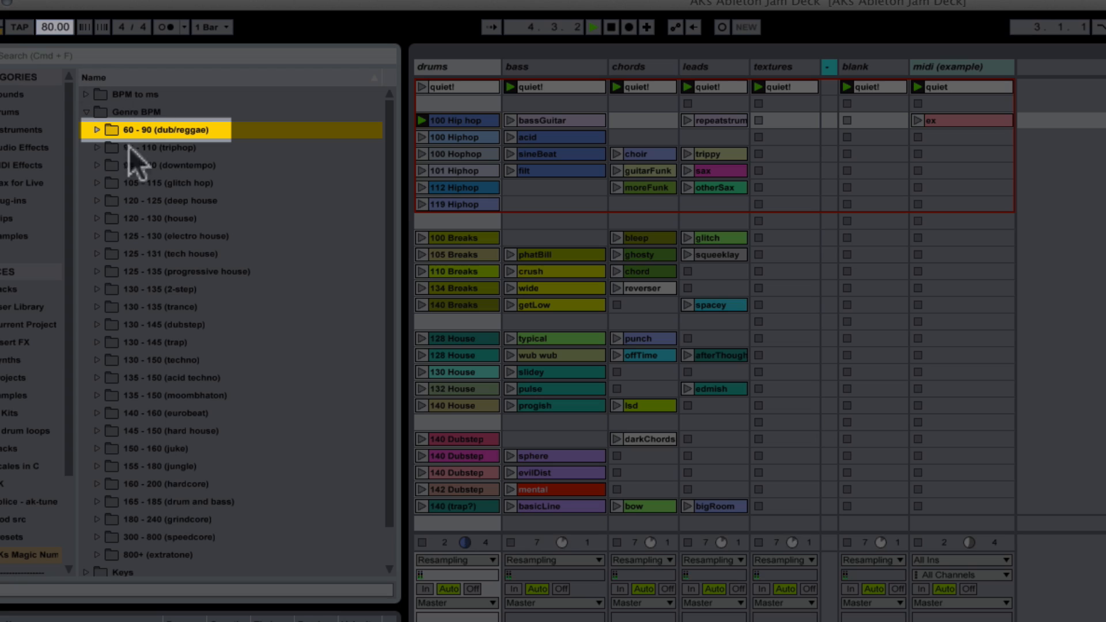
{"action": "left_click", "coordinate": [60, 28]}
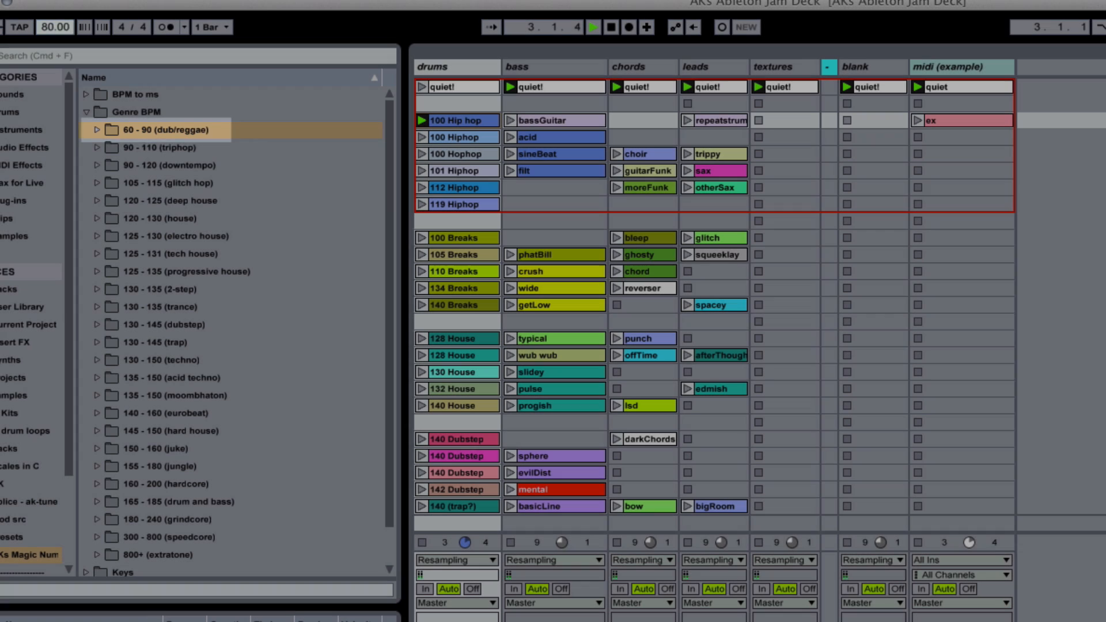
{"action": "left_click_drag", "start_coordinate": [60, 28], "coordinate": [60, 12]}
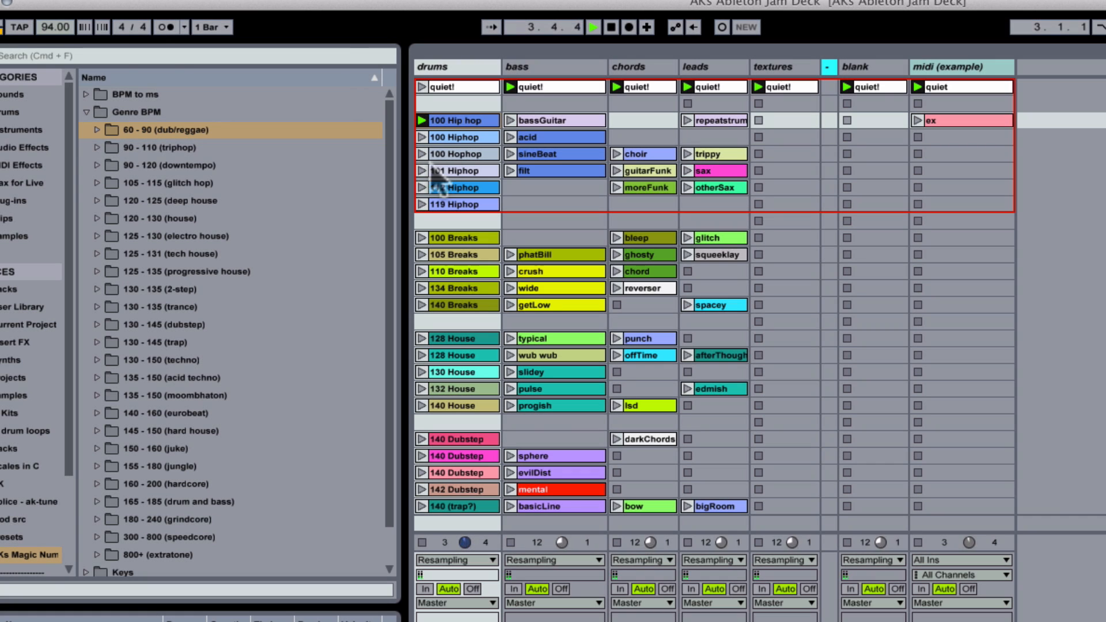
Launch the 101 Hiphop drums, trippy lead and punch chords clips, and highlight the 90 - 110 (triphop) folder
{"action": "left_click", "coordinate": [426, 170]}
{"action": "left_click", "coordinate": [687, 154]}
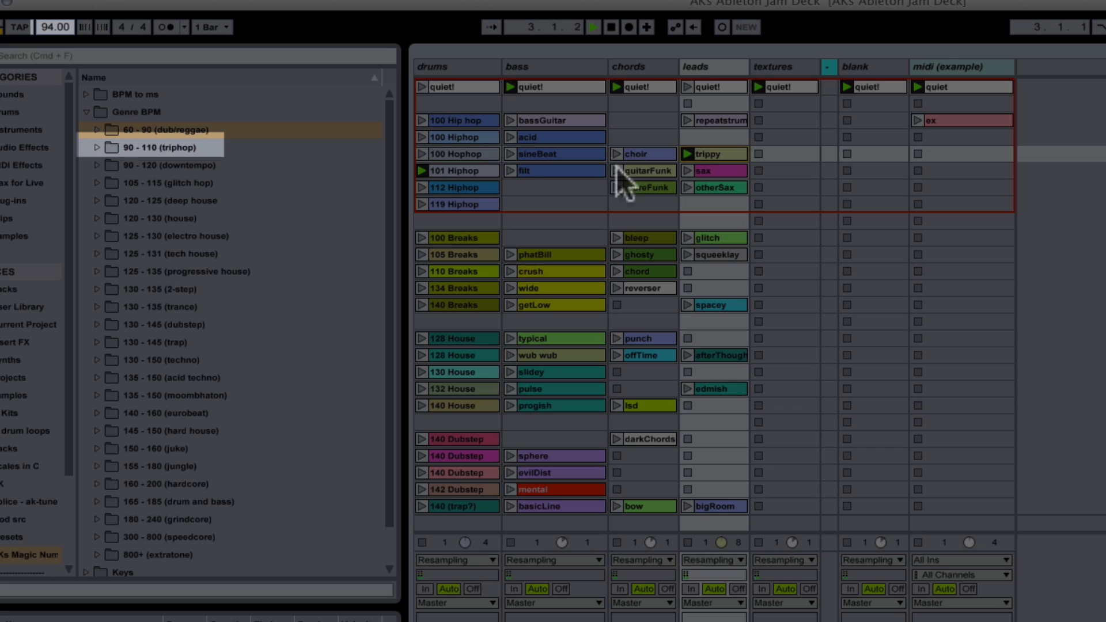
{"action": "left_click", "coordinate": [179, 148]}
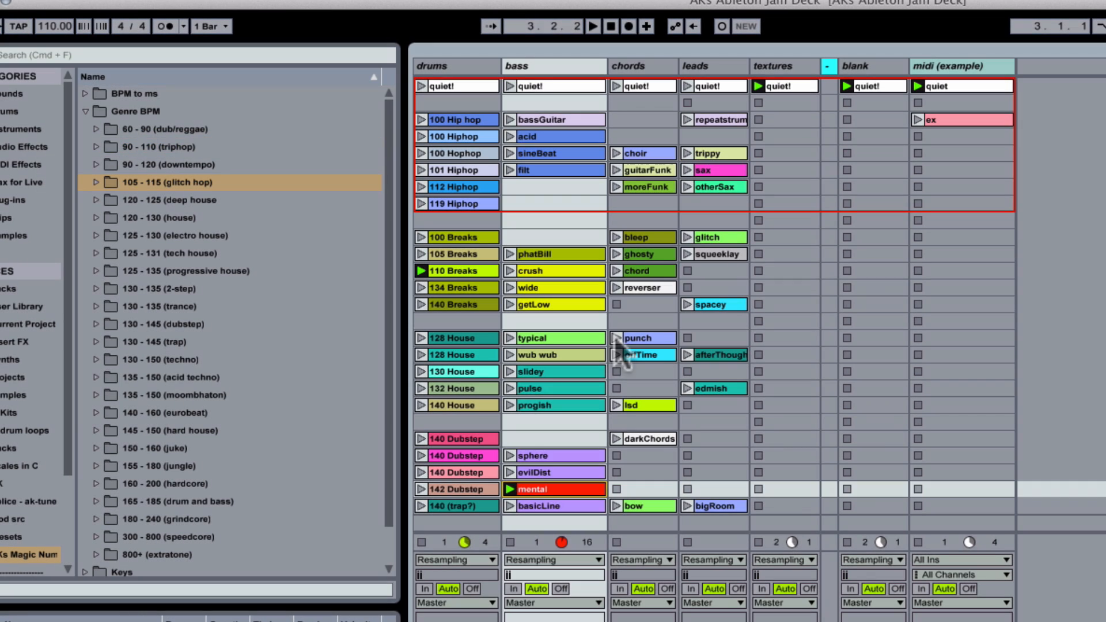
{"action": "left_click", "coordinate": [616, 339]}
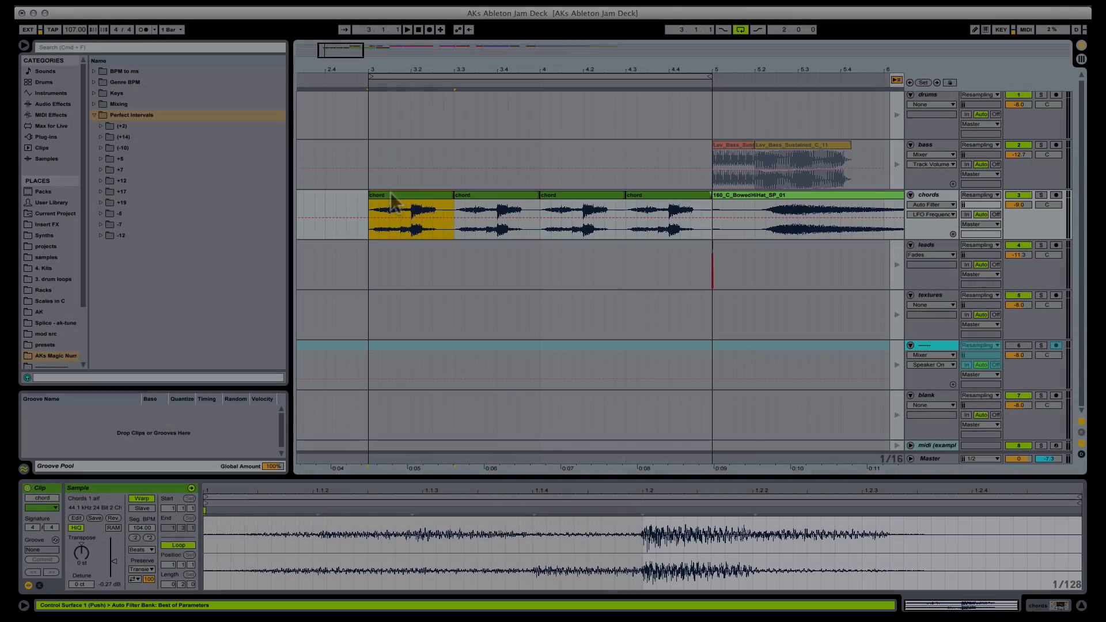
Set the chord clip's transposition to 2 st in the arrangement and audition it
{"action": "key", "text": "space"}
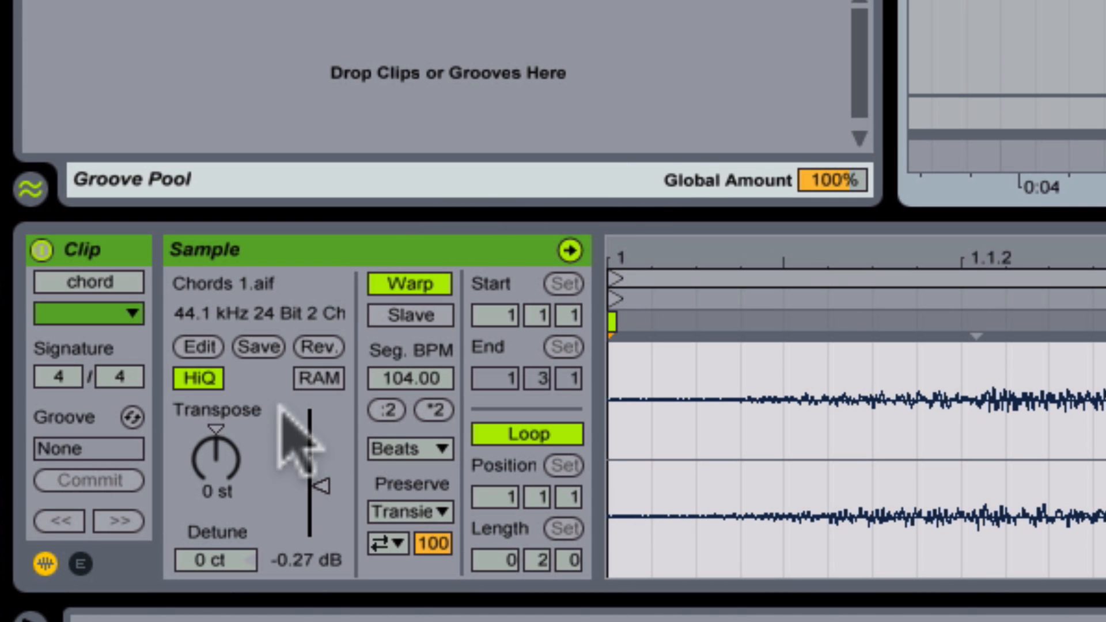
{"action": "left_click", "coordinate": [217, 457]}
{"action": "type", "text": "2"}
{"action": "key", "text": "Return"}
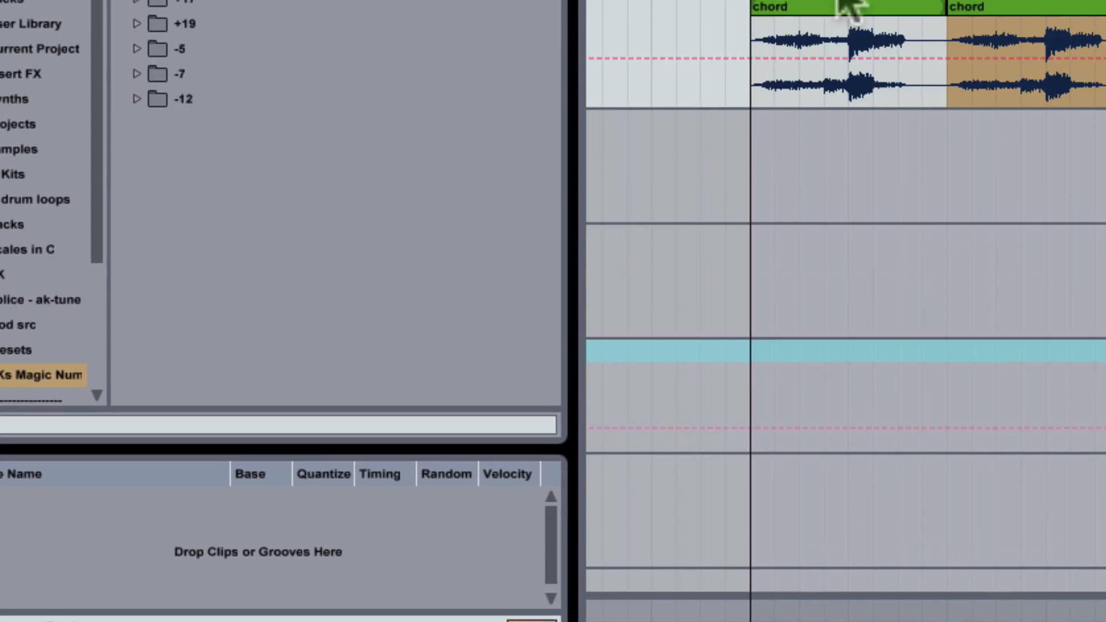
{"action": "key", "text": "space"}
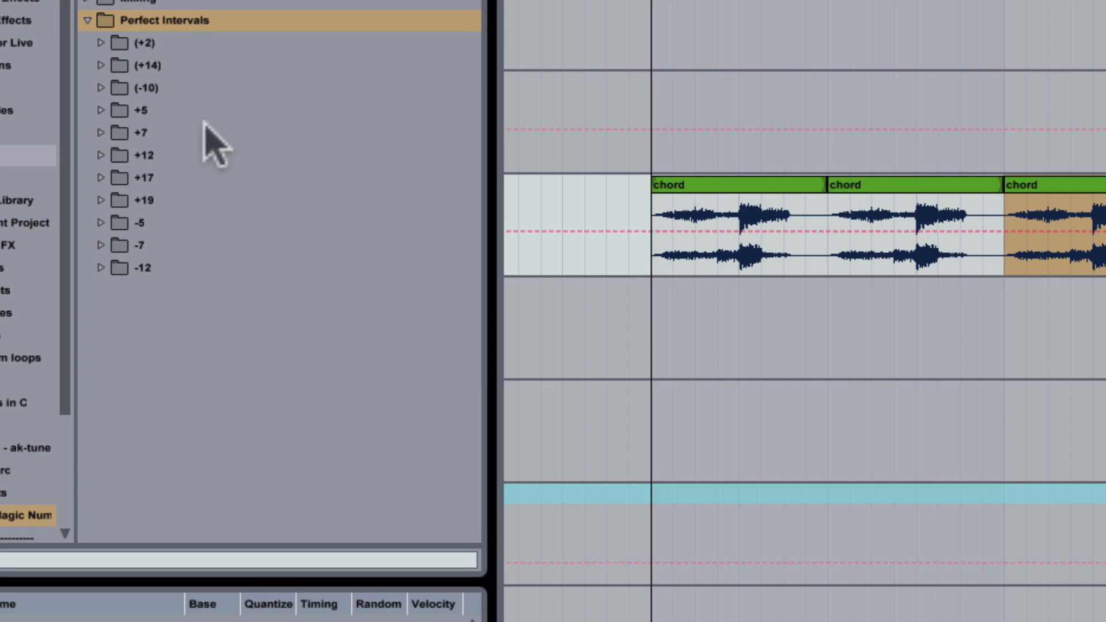
Expand the +5 perfect interval folder, and split the third and second chord clips at their midpoints
{"action": "left_click", "coordinate": [118, 109]}
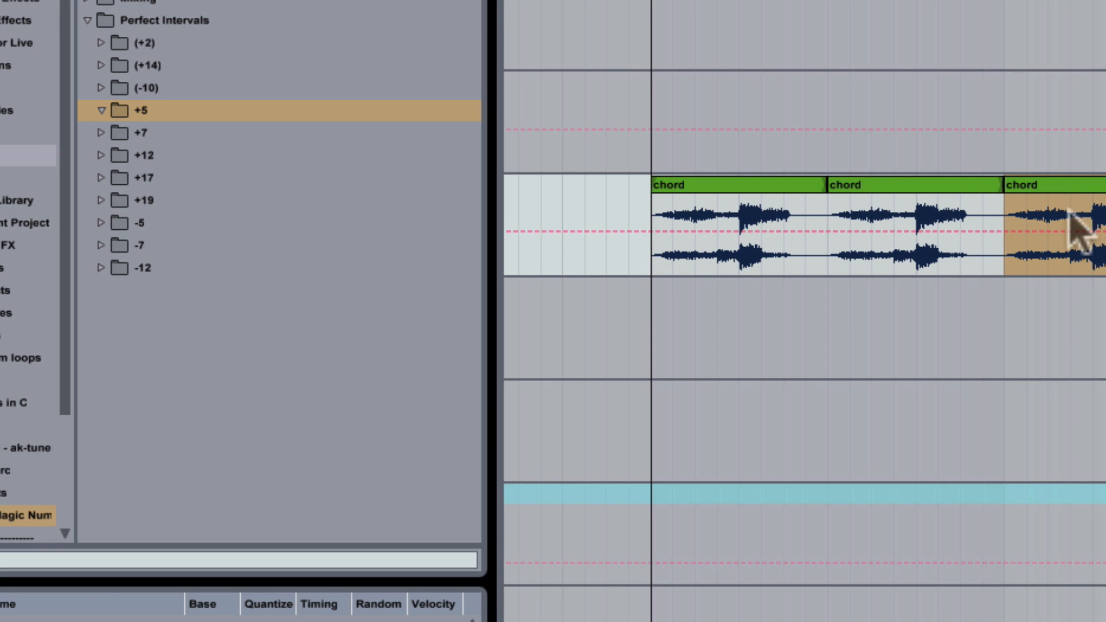
{"action": "left_click", "coordinate": [1094, 225]}
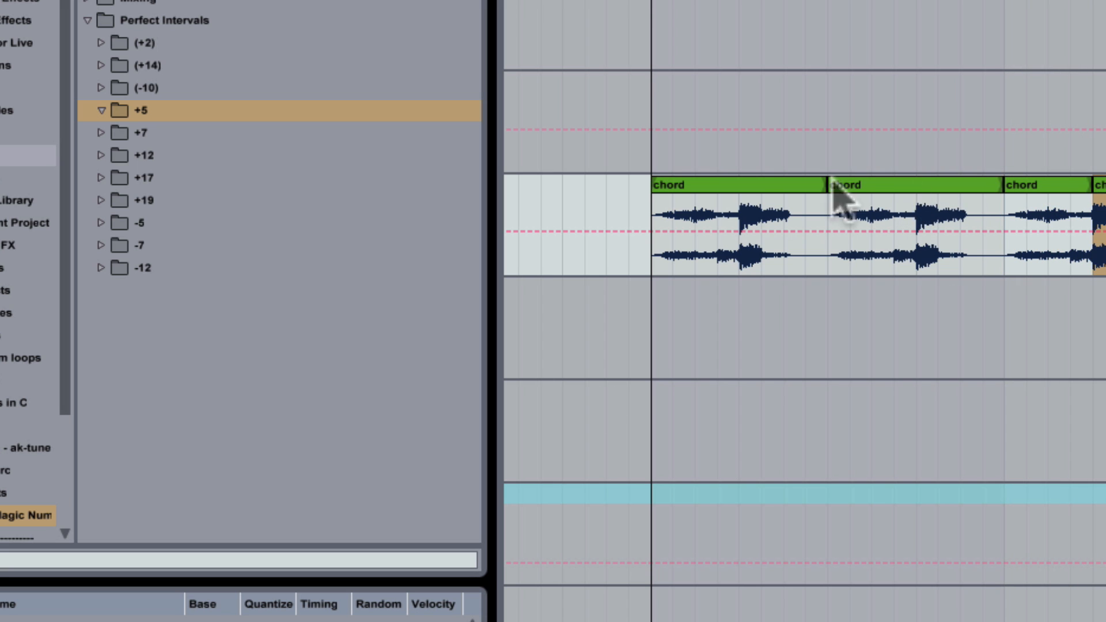
{"action": "left_click", "coordinate": [760, 188]}
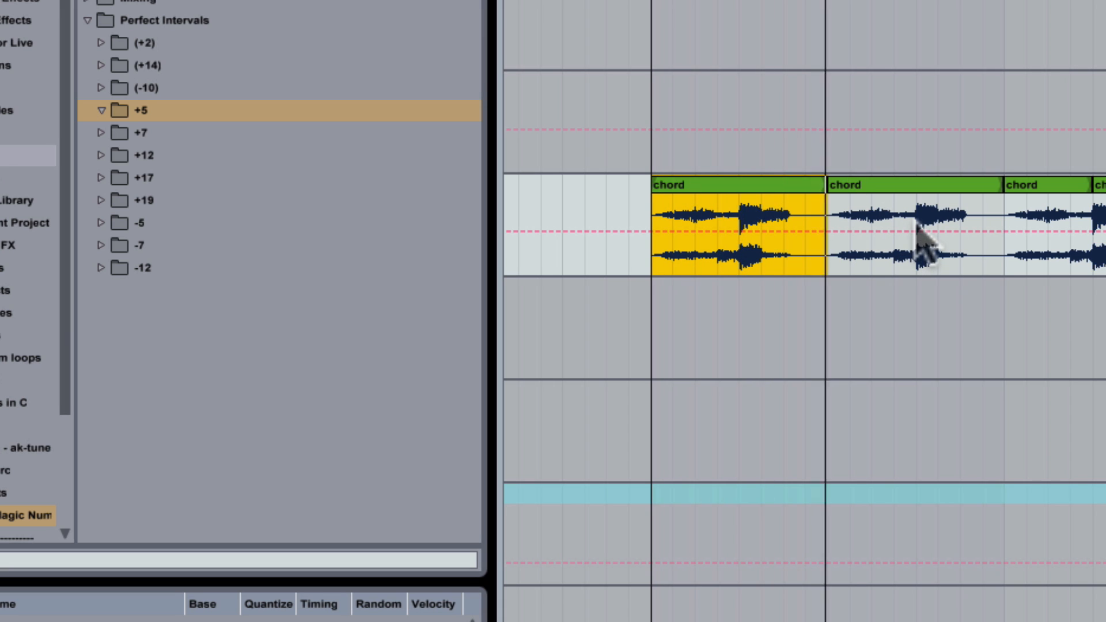
{"action": "key", "text": "space"}
{"action": "left_click", "coordinate": [915, 227]}
{"action": "key", "text": "super+e"}
{"action": "left_click", "coordinate": [772, 199]}
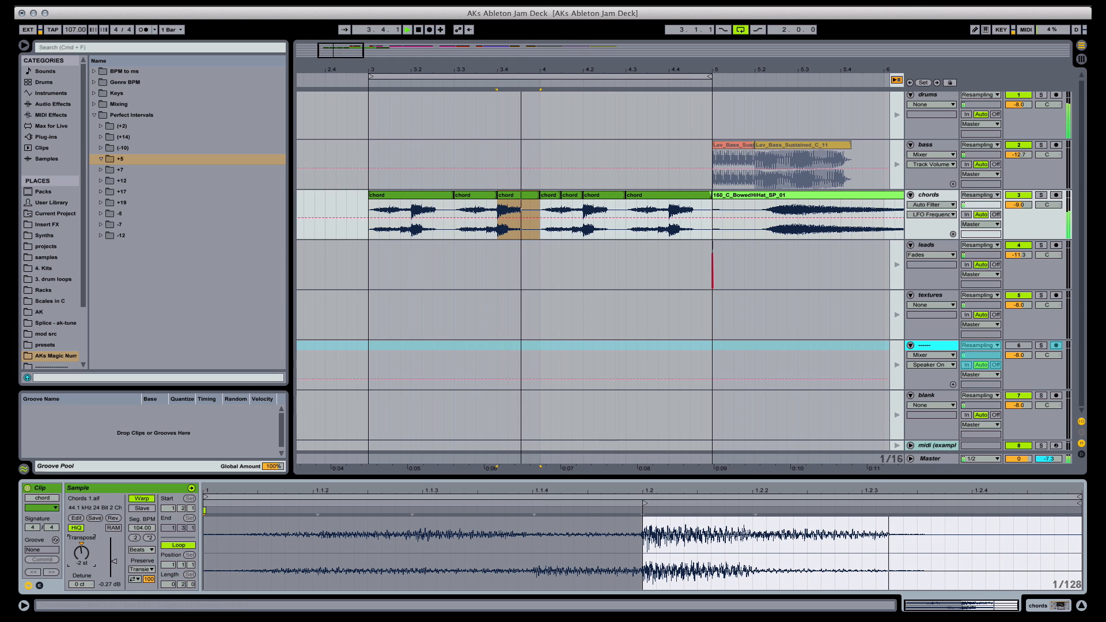
Set the transposition of the second chord clip's second half to 5 st, restarting playback to audition each value
{"action": "key", "text": "space"}
{"action": "key", "text": "space"}
{"action": "key", "text": "Up"}
{"action": "key", "text": "space"}
{"action": "key", "text": "space"}
{"action": "key", "text": "Up"}
{"action": "key", "text": "space"}
{"action": "key", "text": "space"}
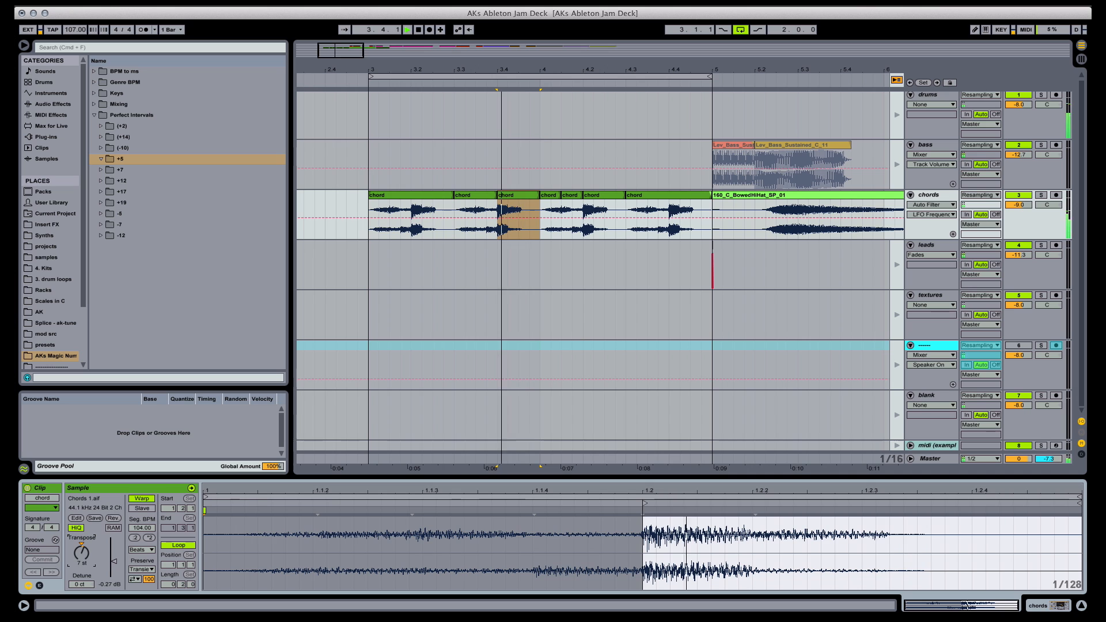
{"action": "key", "text": "Up"}
{"action": "key", "text": "space"}
{"action": "key", "text": "space"}
{"action": "key", "text": "Up"}
{"action": "key", "text": "space"}
{"action": "key", "text": "space"}
{"action": "key", "text": "space"}
{"action": "key", "text": "space"}
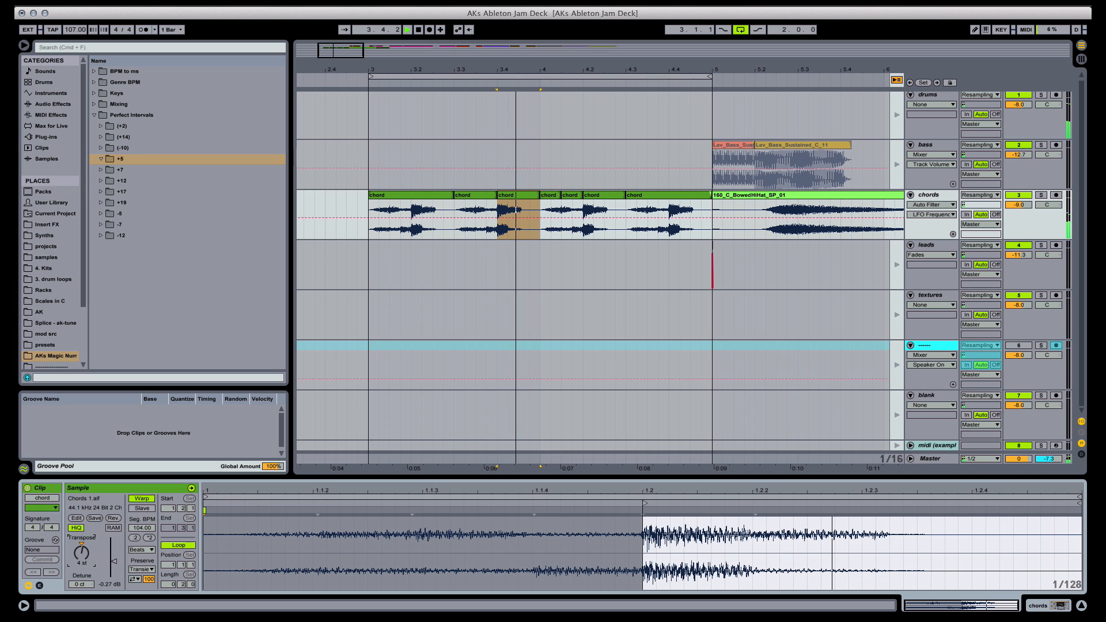
{"action": "key", "text": "space"}
{"action": "key", "text": "space"}
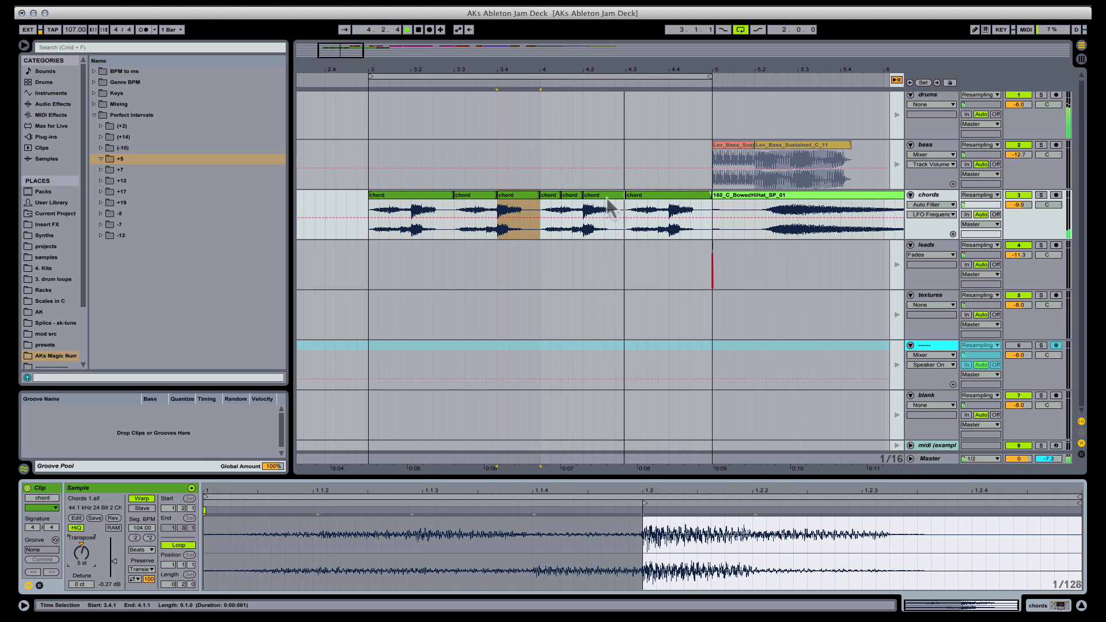
Shorten the last chord clip before bar 5 to half its length and duplicate it to fill the gap, auditioning the result
{"action": "key", "text": "space"}
{"action": "left_click", "coordinate": [647, 195]}
{"action": "key", "text": "space"}
{"action": "key", "text": "space"}
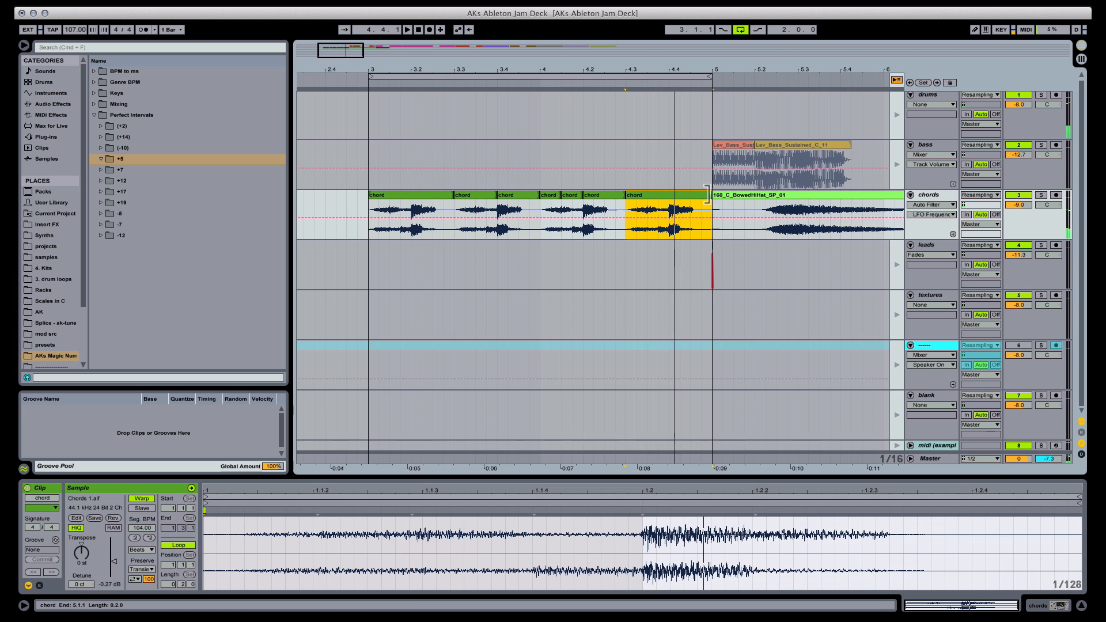
{"action": "key", "text": "space"}
{"action": "left_click_drag", "start_coordinate": [710, 196], "coordinate": [665, 198]}
{"action": "key", "text": "space"}
{"action": "key", "text": "space"}
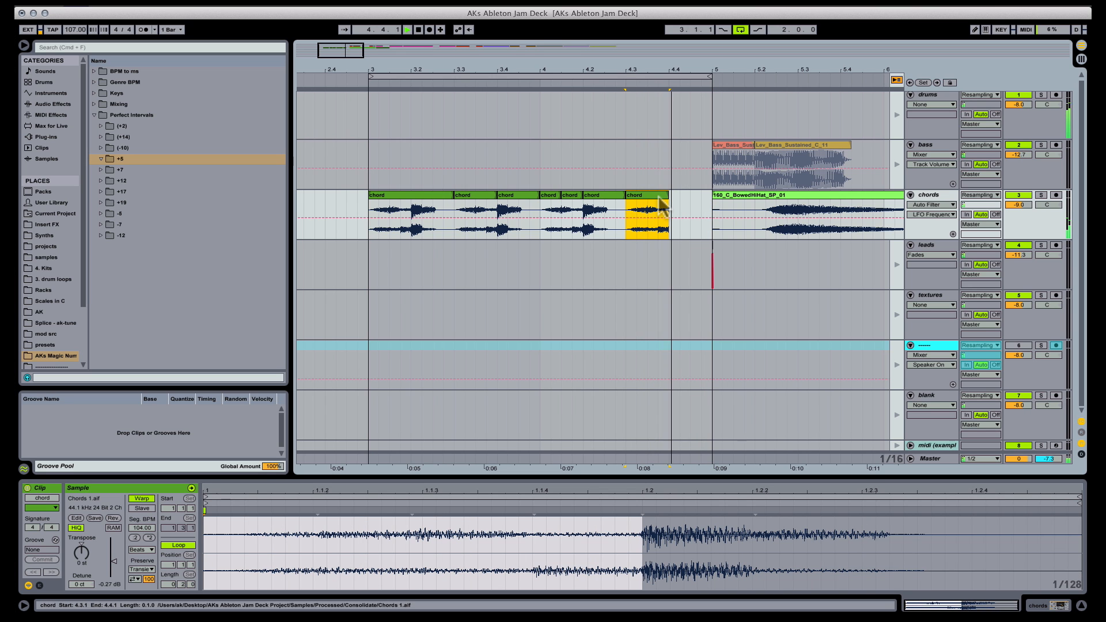
{"action": "key", "text": "super+d"}
{"action": "key", "text": "space"}
{"action": "key", "text": "space"}
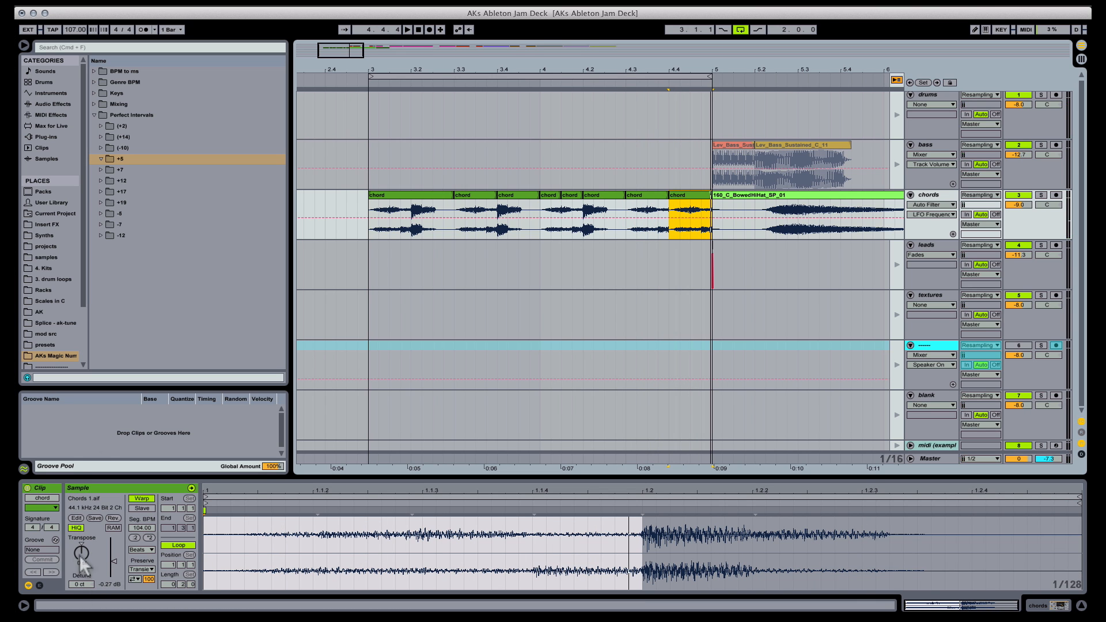
Duplicate a chord clip piece near the start of the phrase, play the arrangement, and select individual chord pieces to check their transposition
{"action": "left_click", "coordinate": [439, 195]}
{"action": "key", "text": "super+d"}
{"action": "left_click", "coordinate": [501, 195]}
{"action": "key", "text": "space"}
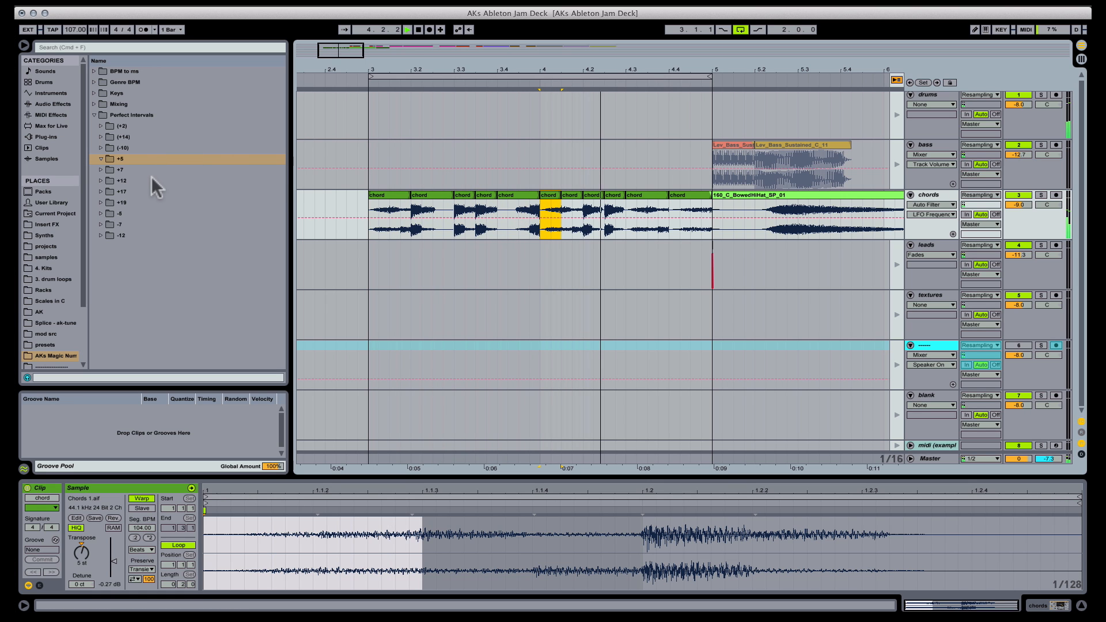
{"action": "left_click", "coordinate": [382, 199]}
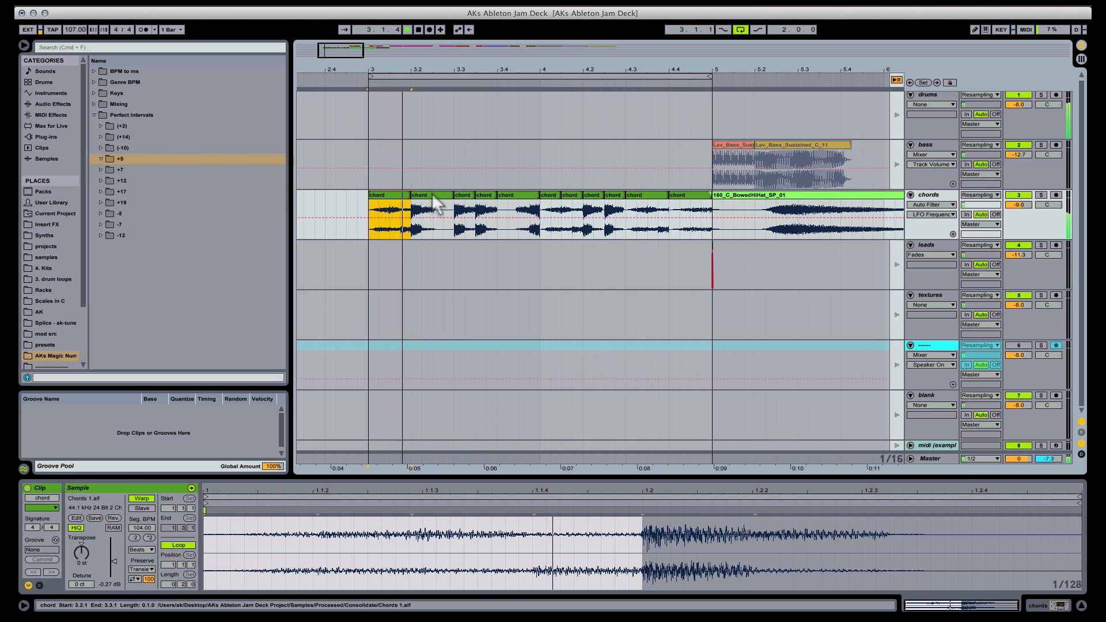
{"action": "left_click", "coordinate": [436, 203]}
In the session's cminor MIDI clip, enlarge the note editor and add a C3 note at beat 1 and a G#3 note at 1.1.2
{"action": "key", "text": "Tab"}
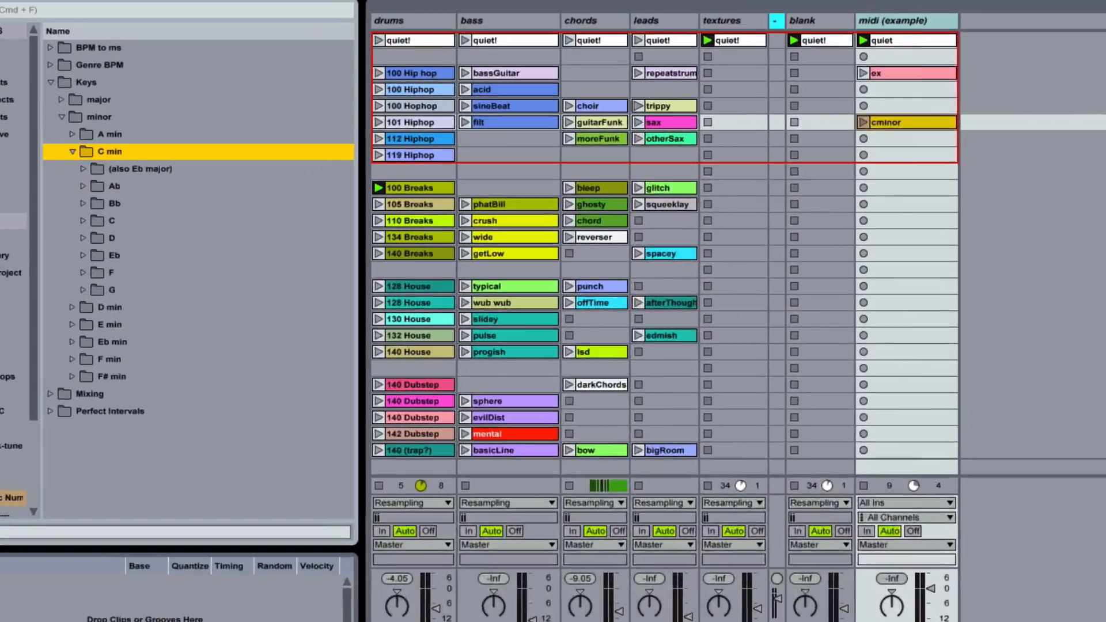
{"action": "left_click_drag", "start_coordinate": [673, 621], "coordinate": [673, 461]}
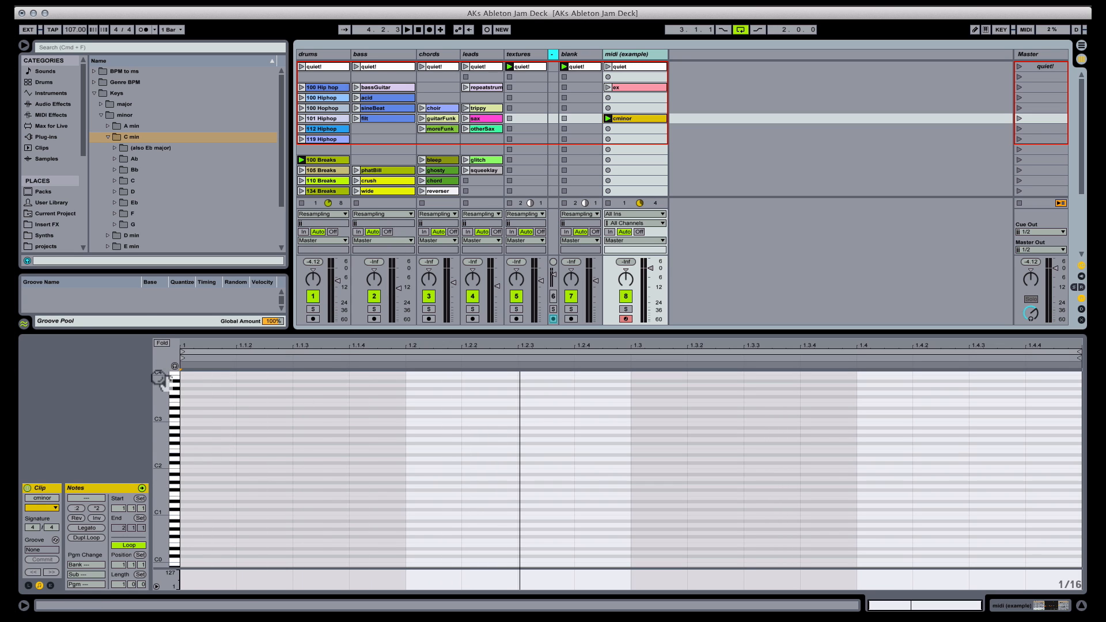
{"action": "left_click_drag", "start_coordinate": [160, 380], "coordinate": [155, 429]}
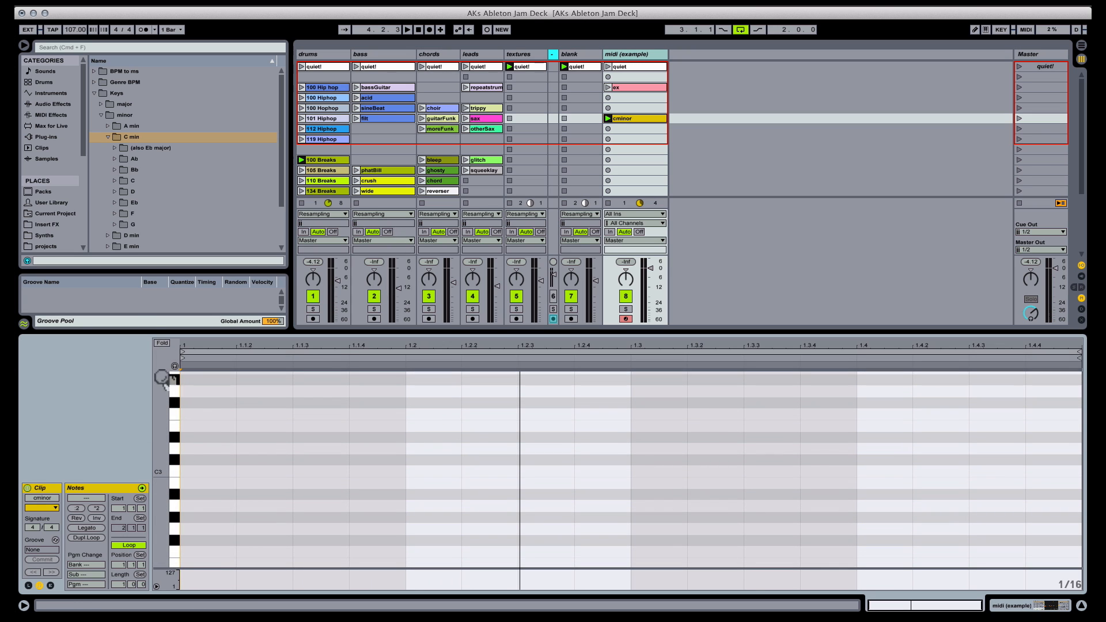
{"action": "double_click", "coordinate": [205, 471]}
{"action": "double_click", "coordinate": [263, 402]}
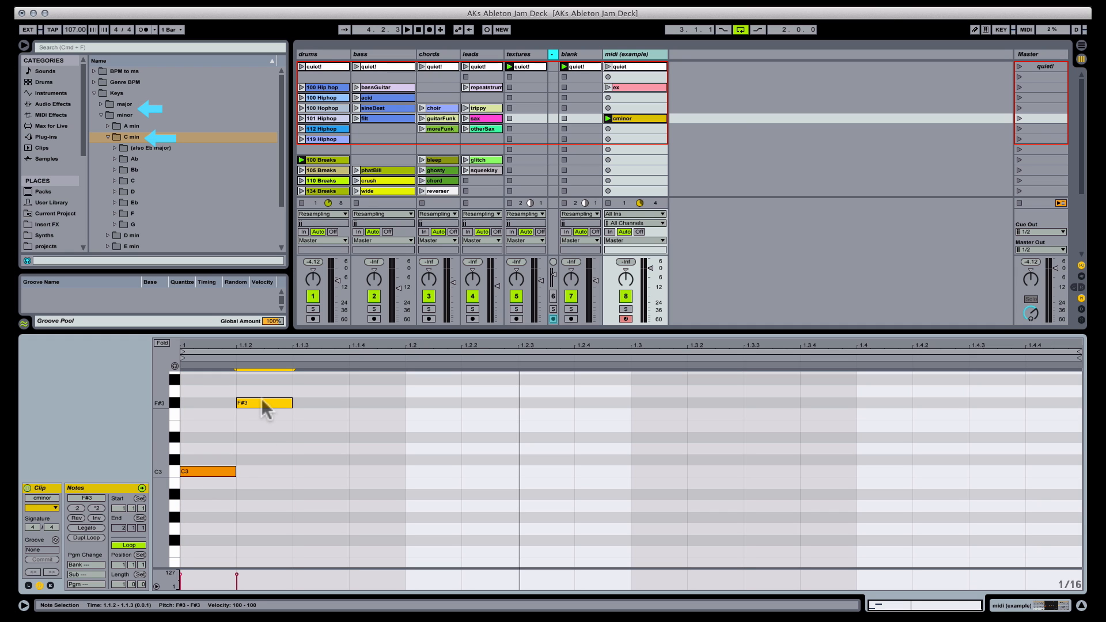
{"action": "left_click_drag", "start_coordinate": [263, 403], "coordinate": [266, 378]}
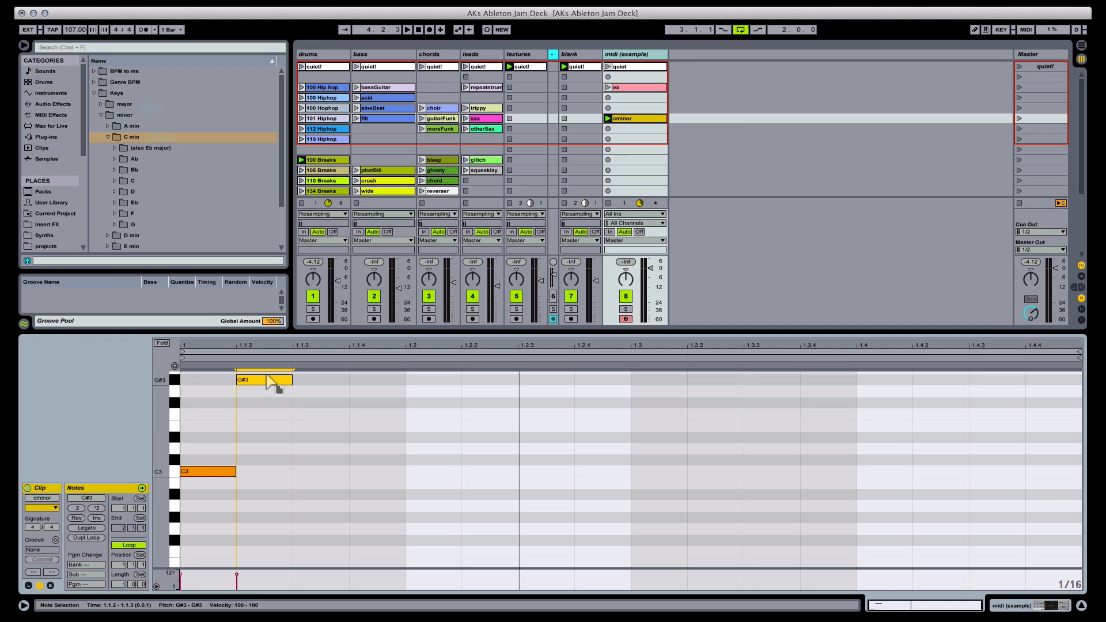
Add an A#3 note at 1.1.4 and an F3 note at 1.2 to the cminor clip
{"action": "scroll", "coordinate": [316, 420], "scroll_direction": "up", "scroll_amount": 3}
{"action": "double_click", "coordinate": [338, 388]}
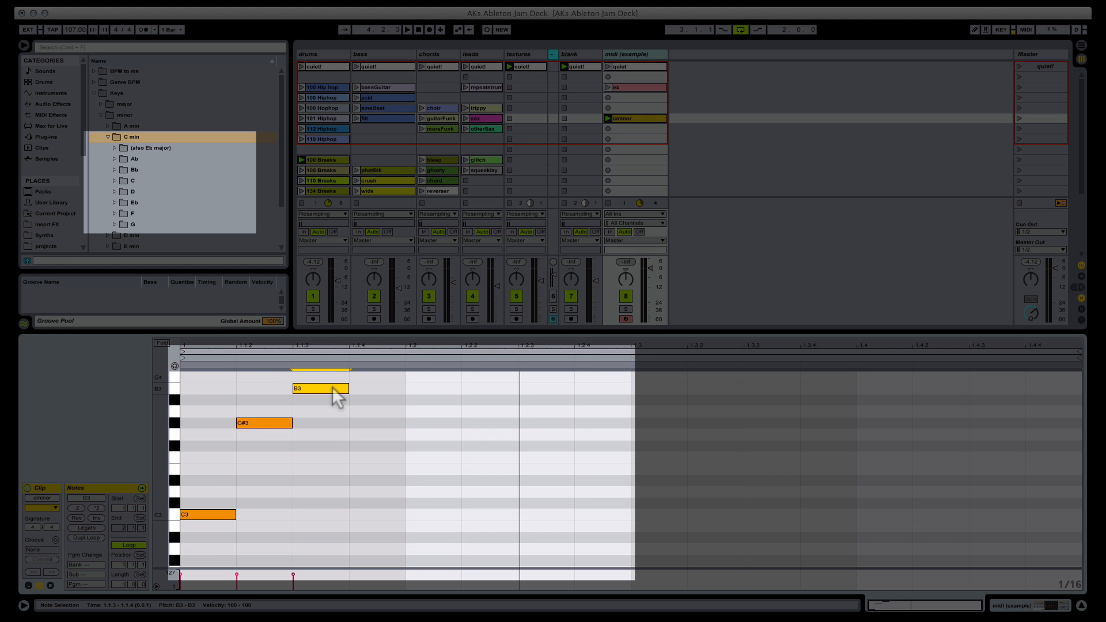
{"action": "left_click_drag", "start_coordinate": [332, 387], "coordinate": [403, 402]}
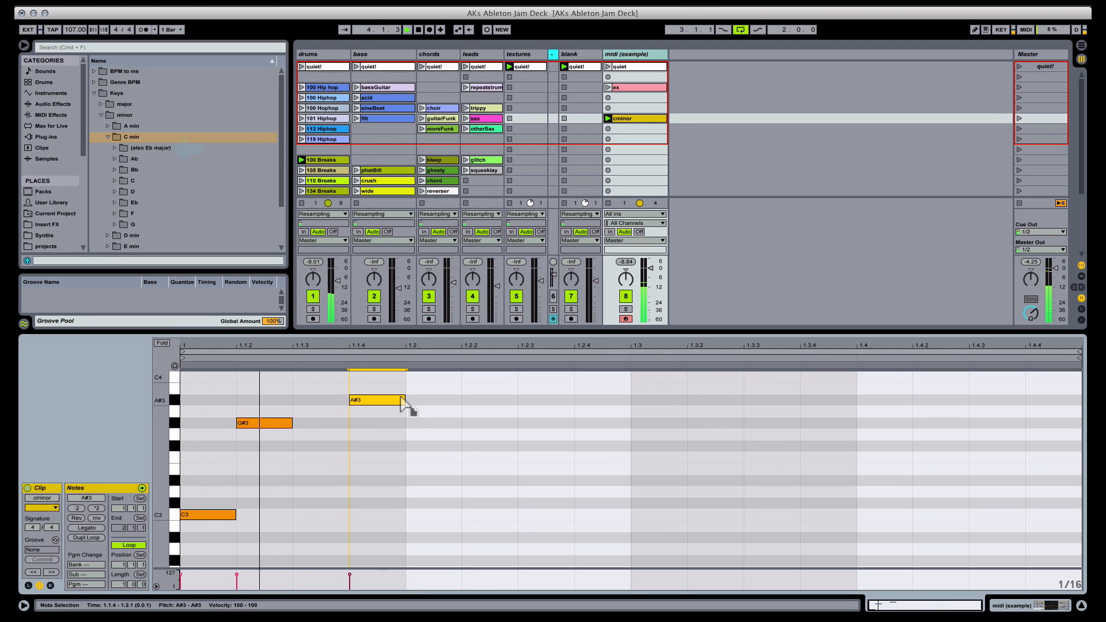
{"action": "double_click", "coordinate": [455, 446]}
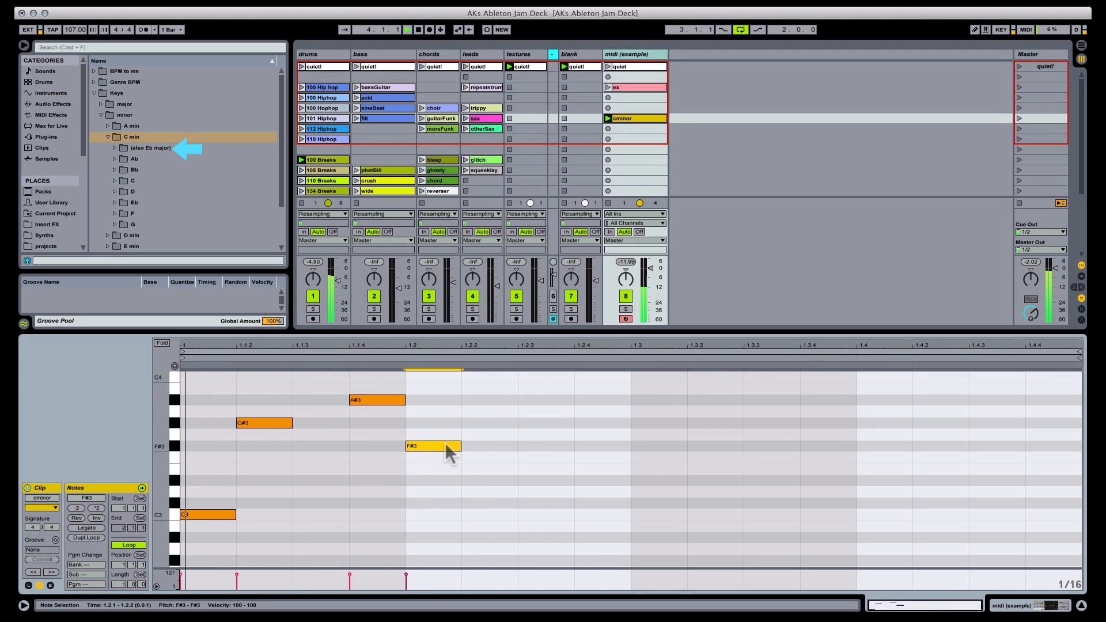
{"action": "left_click_drag", "start_coordinate": [441, 450], "coordinate": [442, 461]}
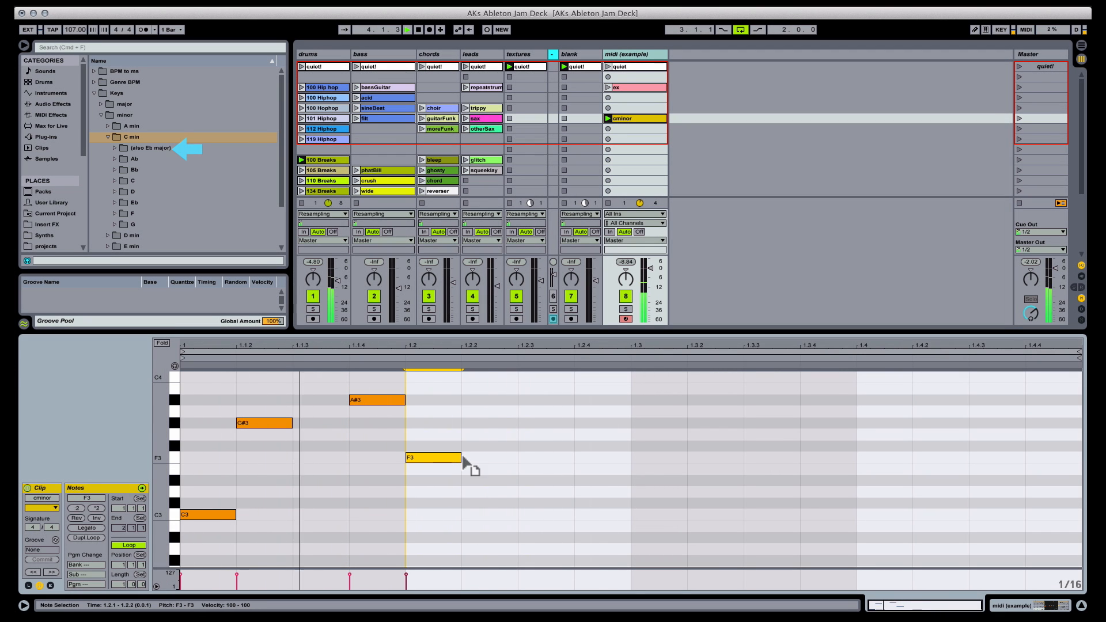
Add a C3 note at 1.2.3 and an A#3 note at 1.2.4 to the cminor clip
{"action": "double_click", "coordinate": [524, 493]}
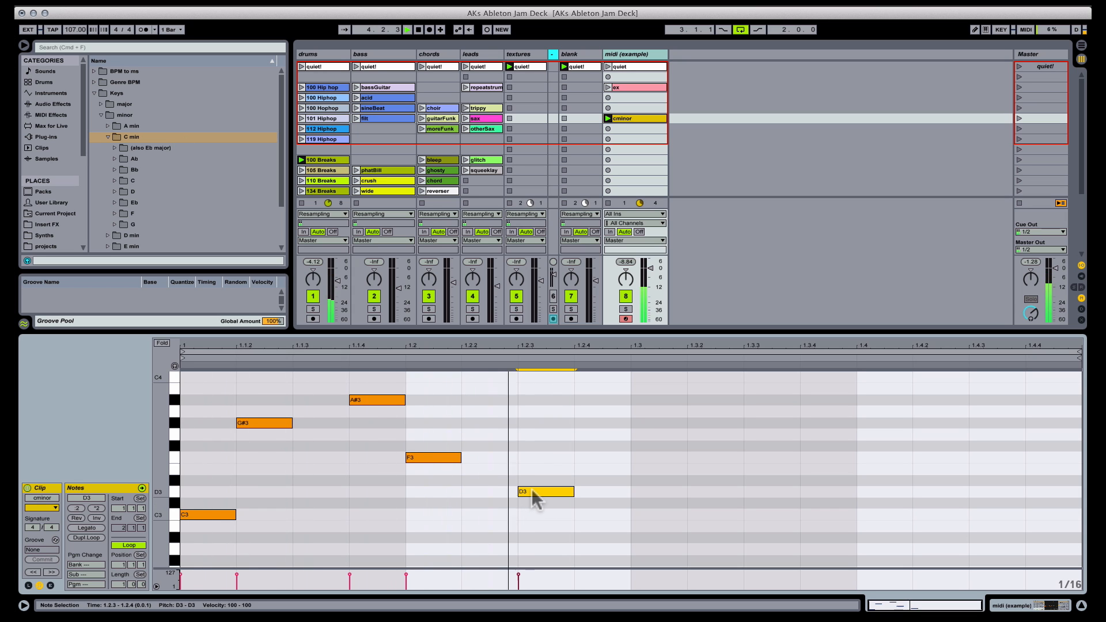
{"action": "left_click_drag", "start_coordinate": [535, 498], "coordinate": [536, 513]}
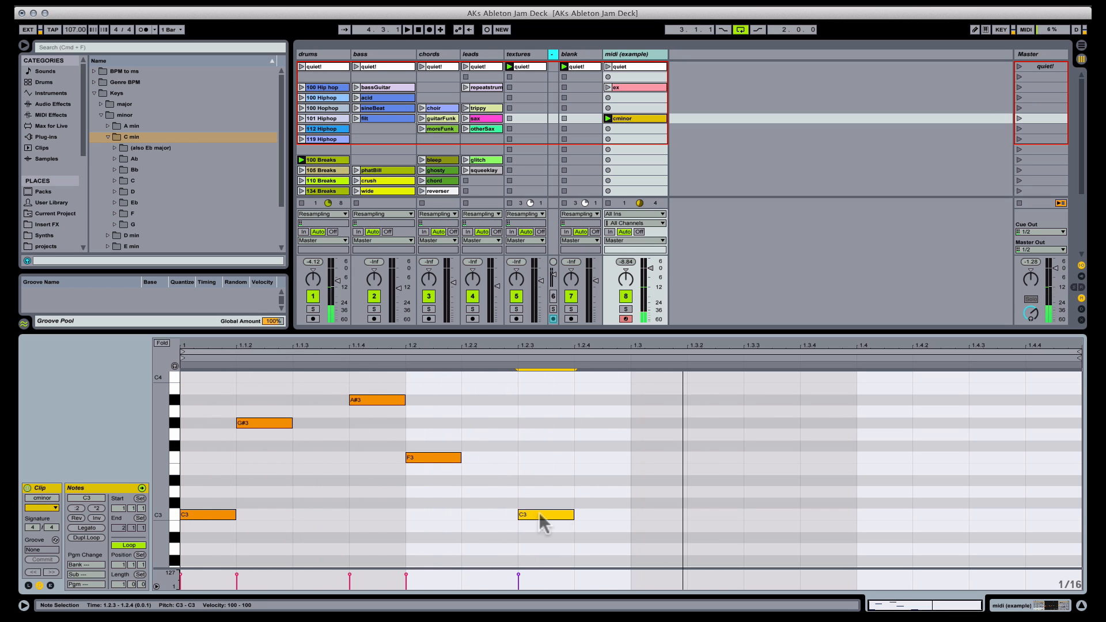
{"action": "double_click", "coordinate": [602, 415]}
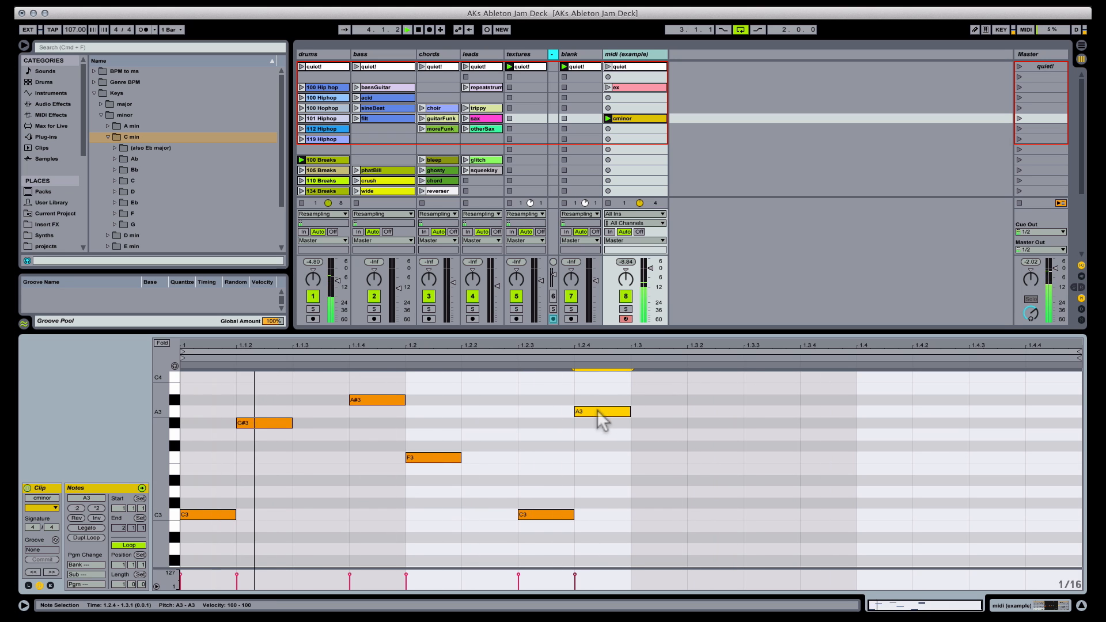
{"action": "mouse_move", "coordinate": [598, 410]}
{"action": "left_mouse_down"}
{"action": "mouse_move", "coordinate": [612, 432]}
{"action": "mouse_move", "coordinate": [602, 379]}
{"action": "mouse_move", "coordinate": [605, 402]}
{"action": "left_mouse_up"}
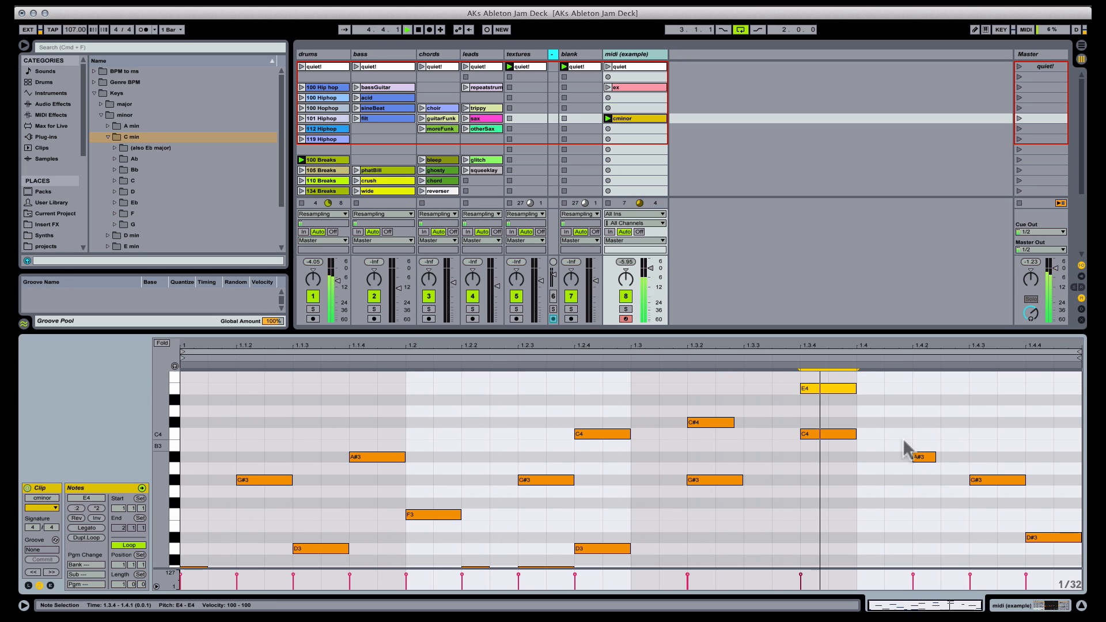
Open the Mixing reference folder in the browser and highlight its 500 hz, boxiness entry
{"action": "key", "text": "Down"}
{"action": "key", "text": "Down"}
{"action": "key", "text": "Down"}
{"action": "key", "text": "Down"}
{"action": "key", "text": "Down"}
{"action": "key", "text": "Down"}
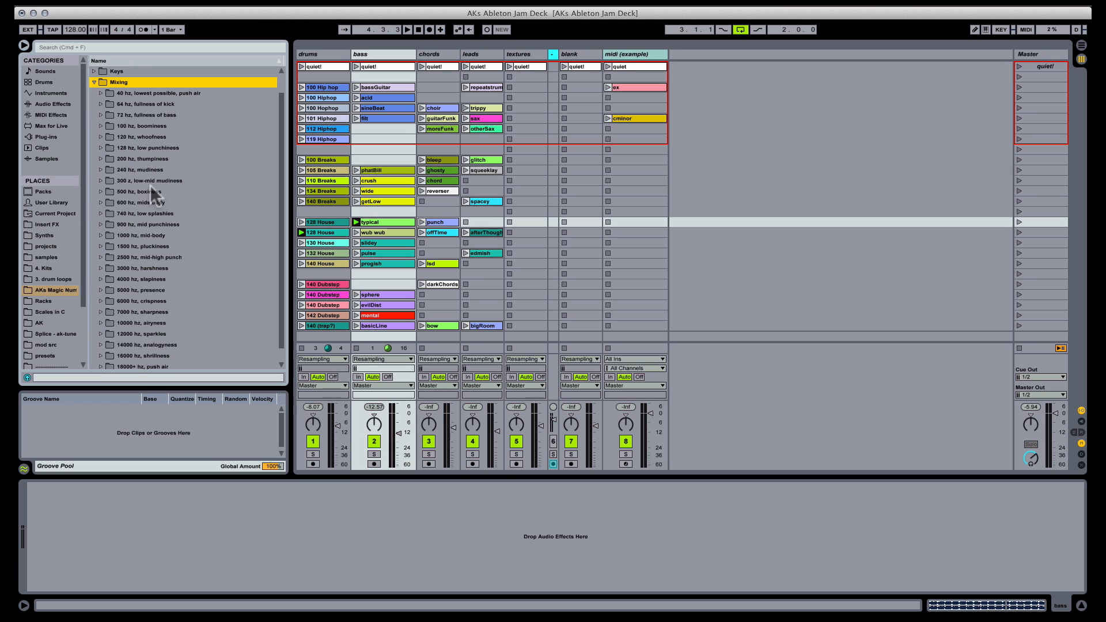
{"action": "left_click", "coordinate": [151, 190]}
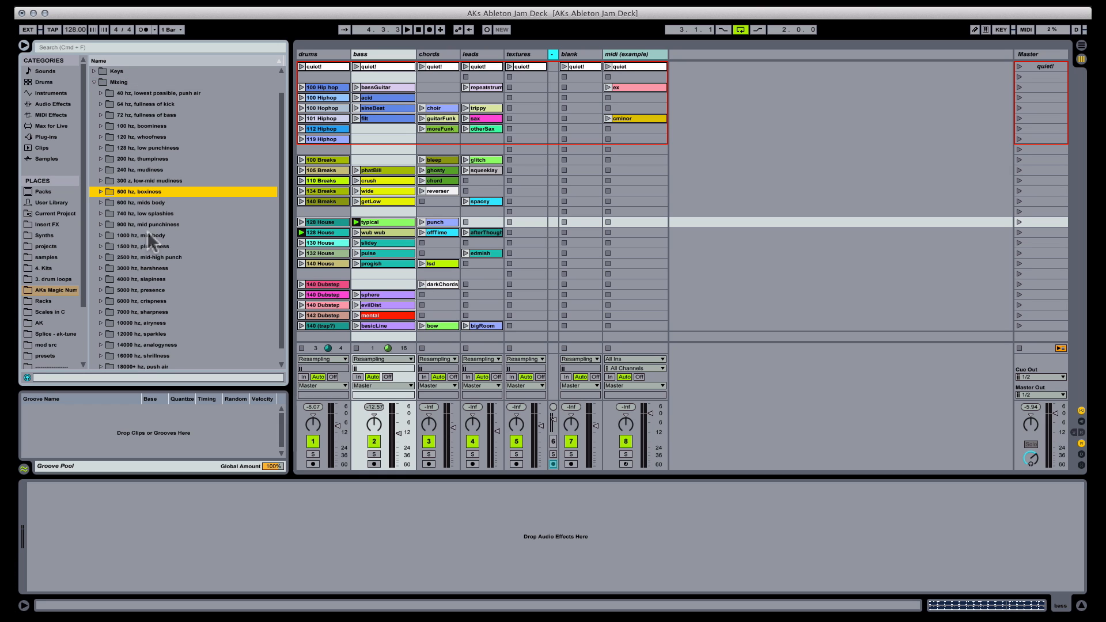
Search the browser for "eq" and put an EQ Eight on the bass and drums tracks
{"action": "key", "text": "super+f"}
{"action": "type", "text": "eq"}
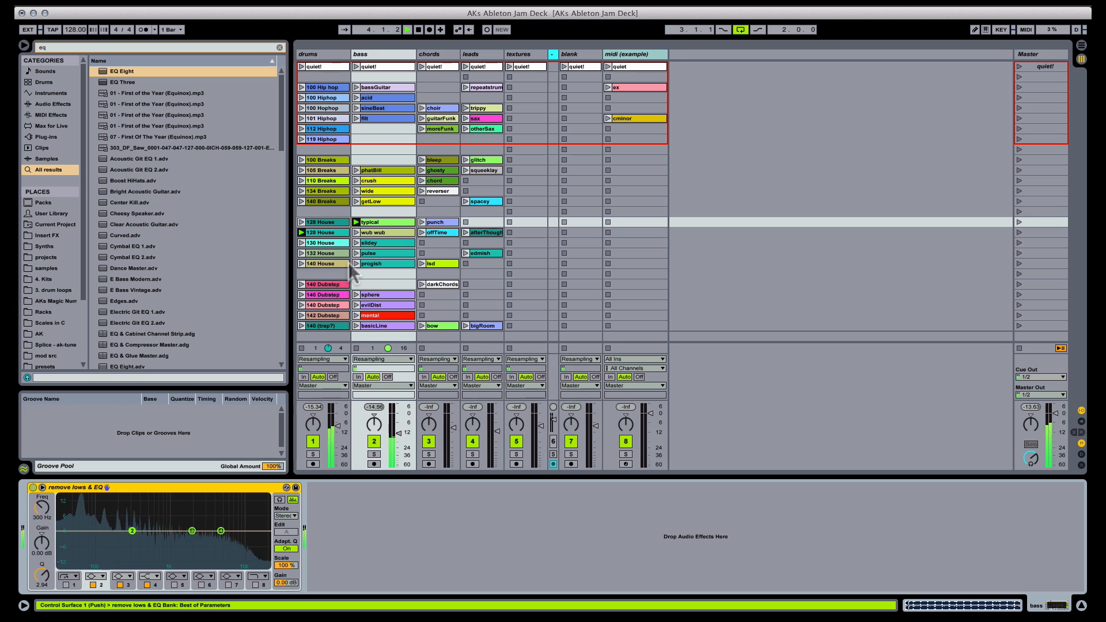
{"action": "left_click_drag", "start_coordinate": [187, 487], "coordinate": [178, 564]}
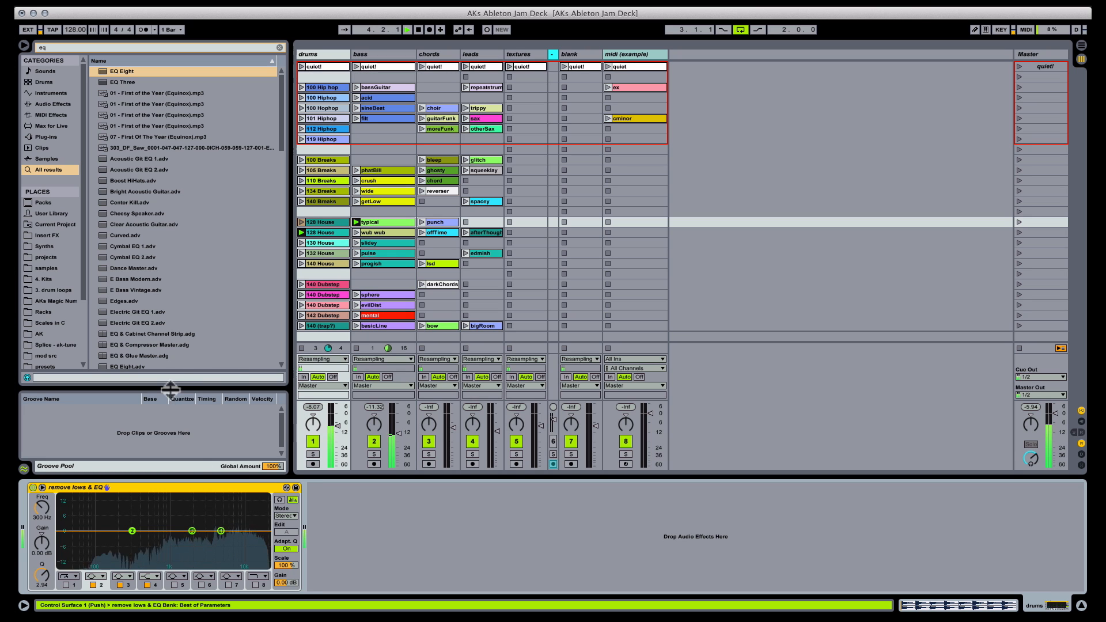
Clear the browser search, return to the AKs Magic Num folder and expand the Mixing folder from the top-level list
{"action": "key", "text": "super+f"}
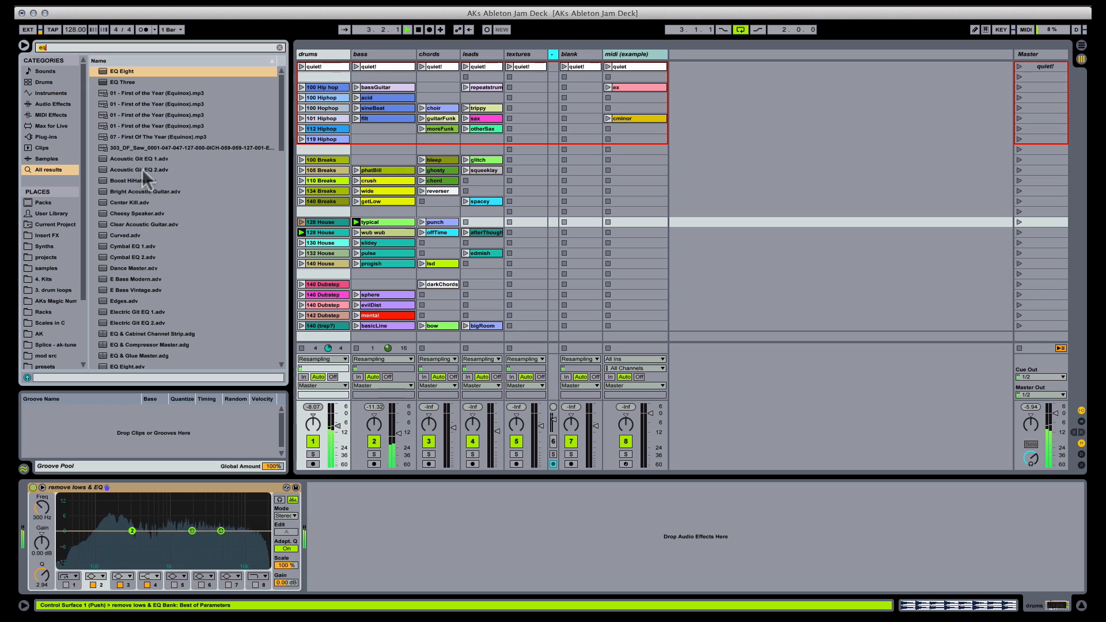
{"action": "key", "text": "BackSpace"}
{"action": "left_click", "coordinate": [49, 299]}
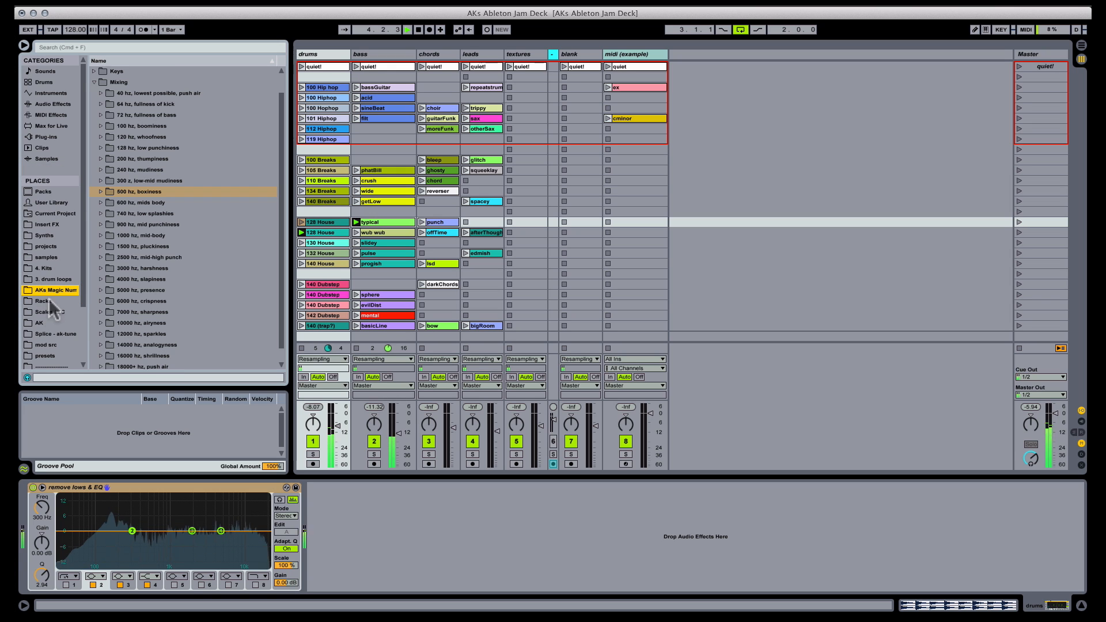
{"action": "left_click", "coordinate": [94, 80]}
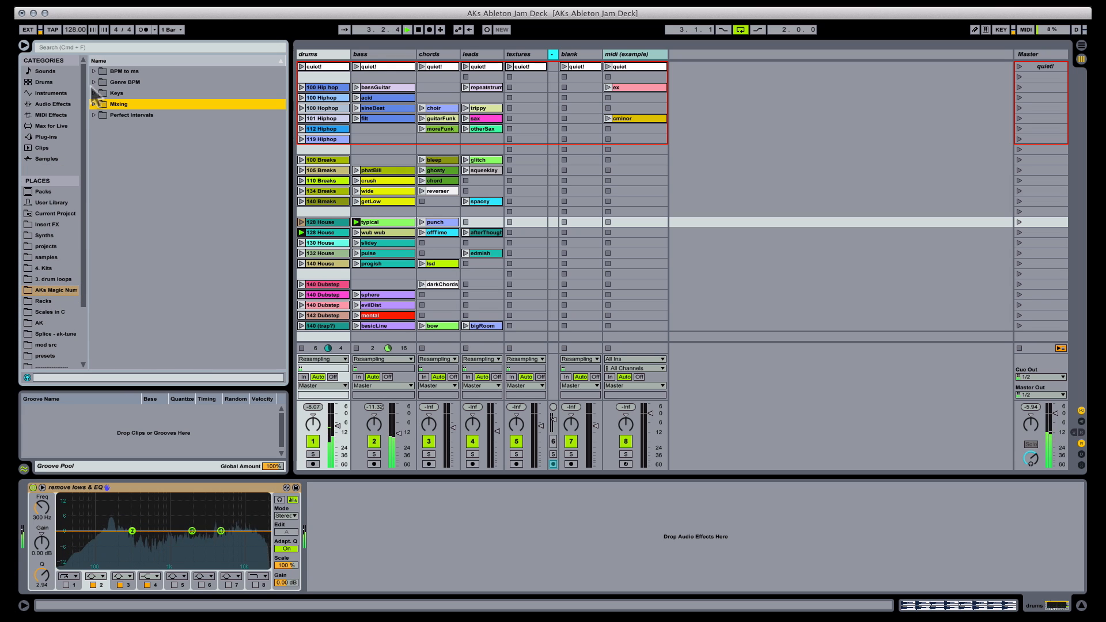
{"action": "left_click", "coordinate": [94, 104]}
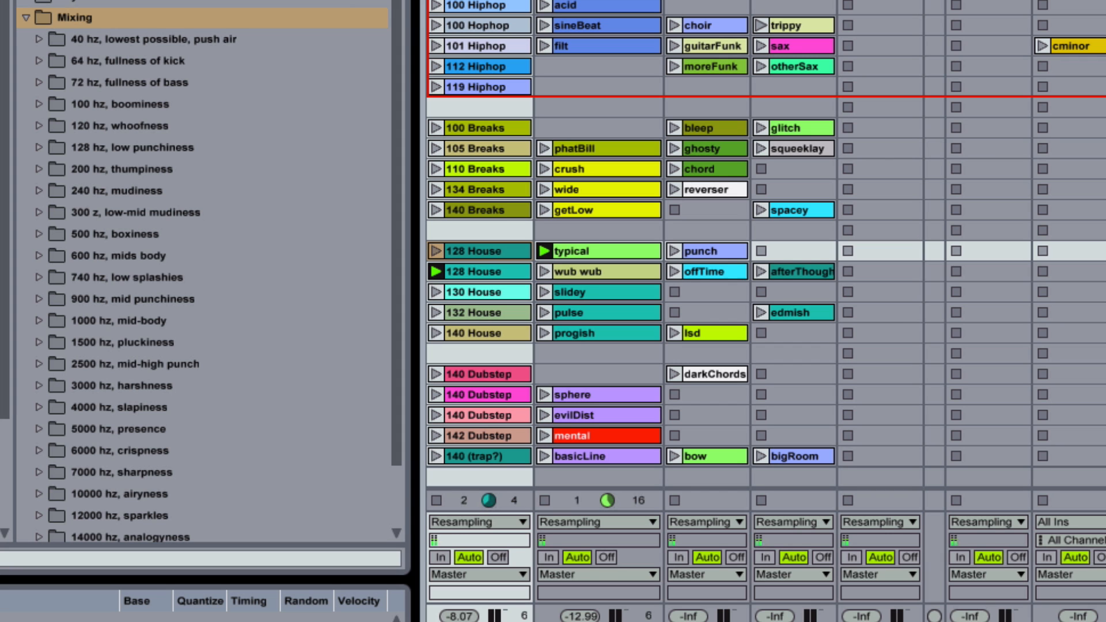
Highlight 500 hz, boxiness, and on the drums EQ set band 2 to 500 Hz with a gain cut of about -2.36 dB
{"action": "left_click", "coordinate": [99, 238]}
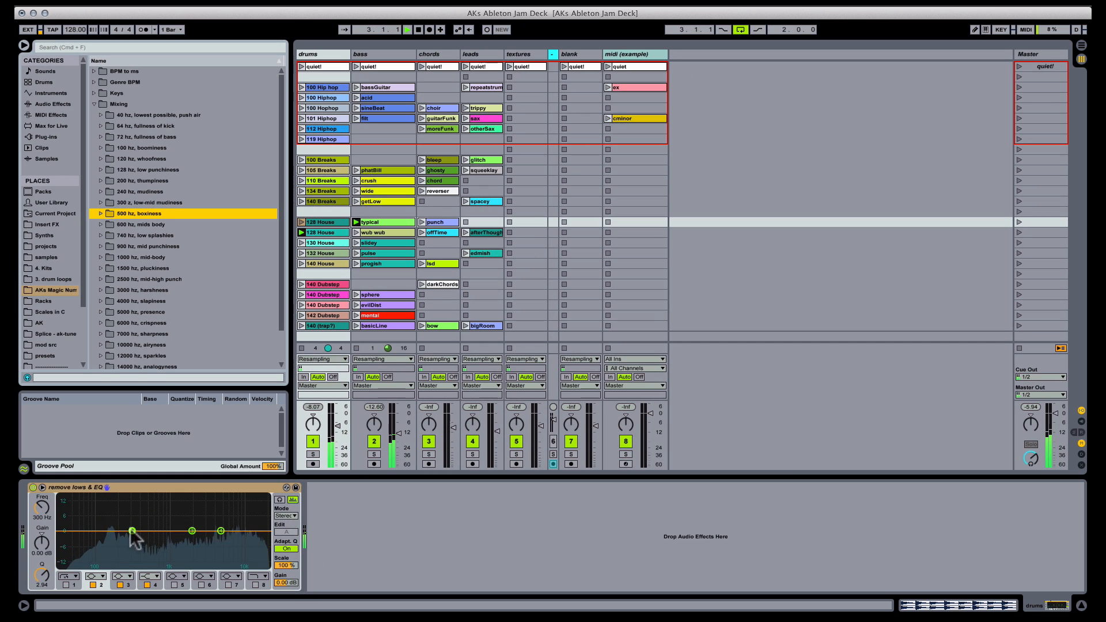
{"action": "left_click", "coordinate": [132, 530]}
{"action": "left_click_drag", "start_coordinate": [43, 513], "coordinate": [43, 500]}
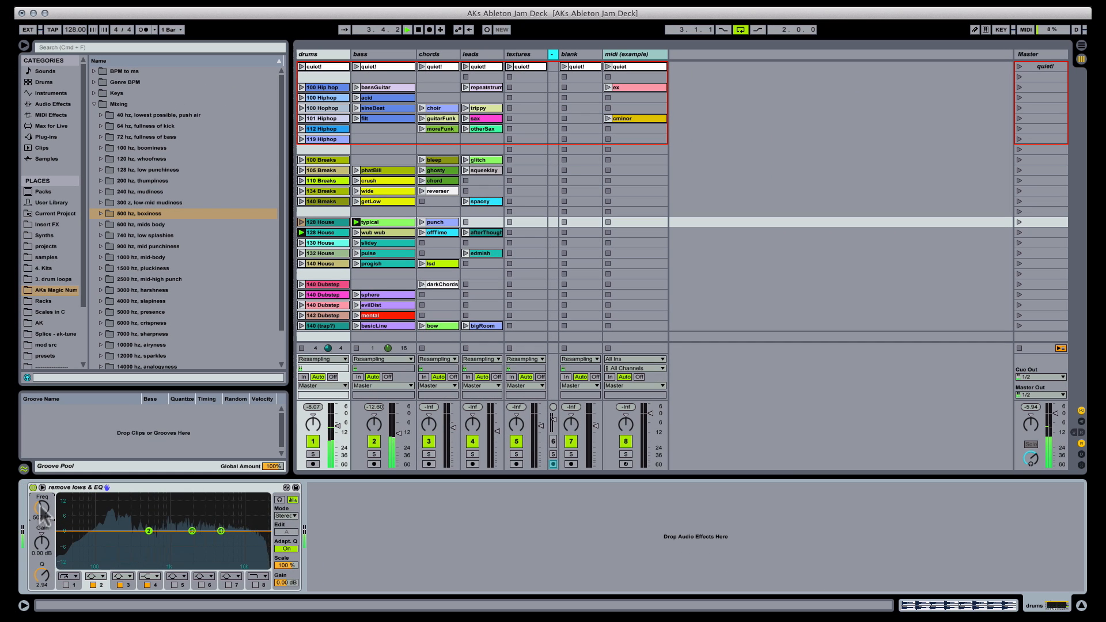
{"action": "left_click_drag", "start_coordinate": [48, 541], "coordinate": [45, 574]}
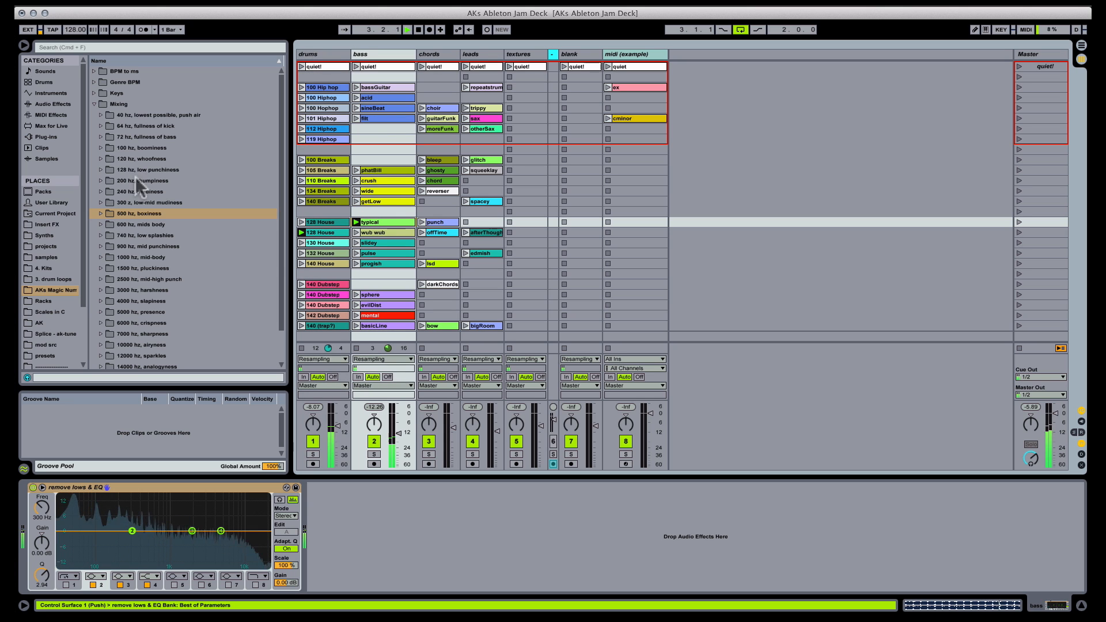
Highlight 240 hz, mudiness, and enter 240 Hz as the band 2 frequency of the bass track's EQ
{"action": "left_click", "coordinate": [130, 191]}
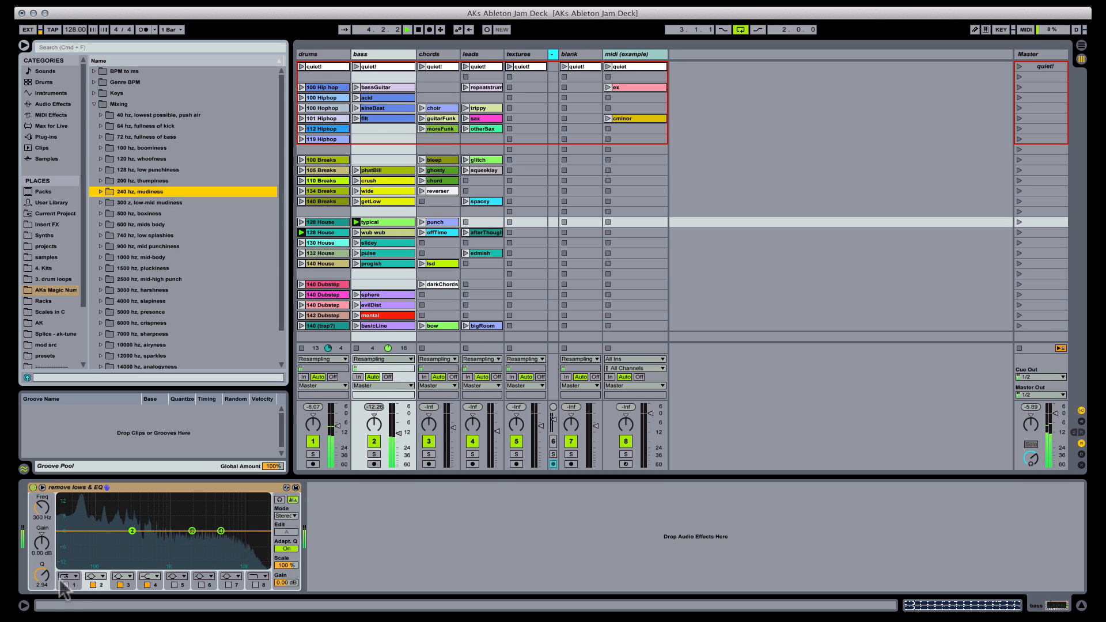
{"action": "left_click", "coordinate": [43, 502]}
{"action": "type", "text": "240"}
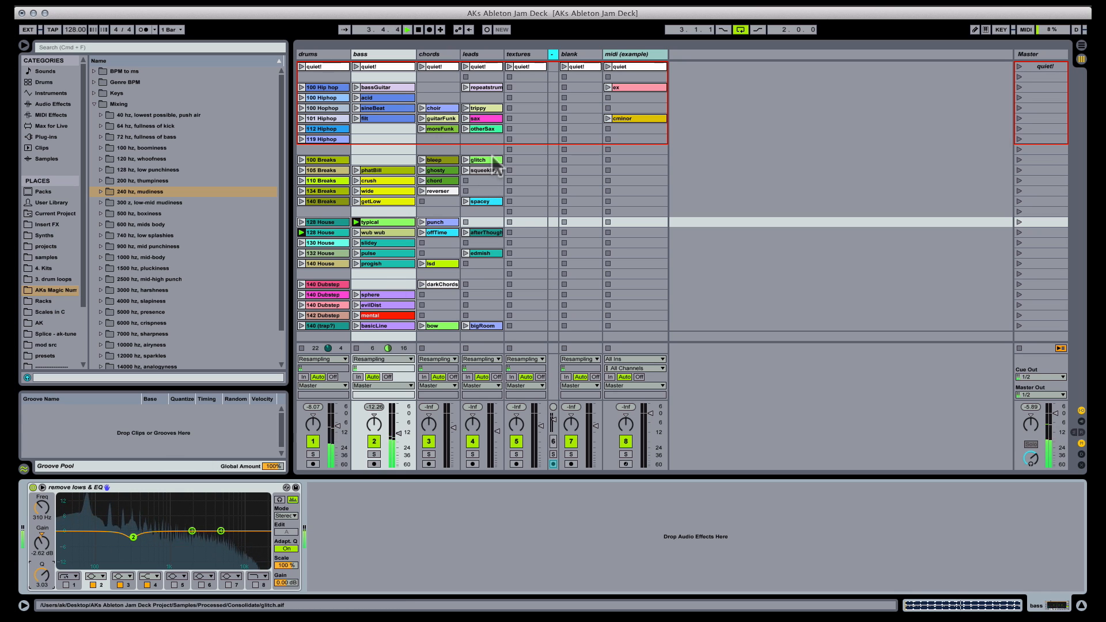
Launch the 130 House drums with the punch chords, and switch to the offTime chords and 132 House drums
{"action": "left_click", "coordinate": [301, 242]}
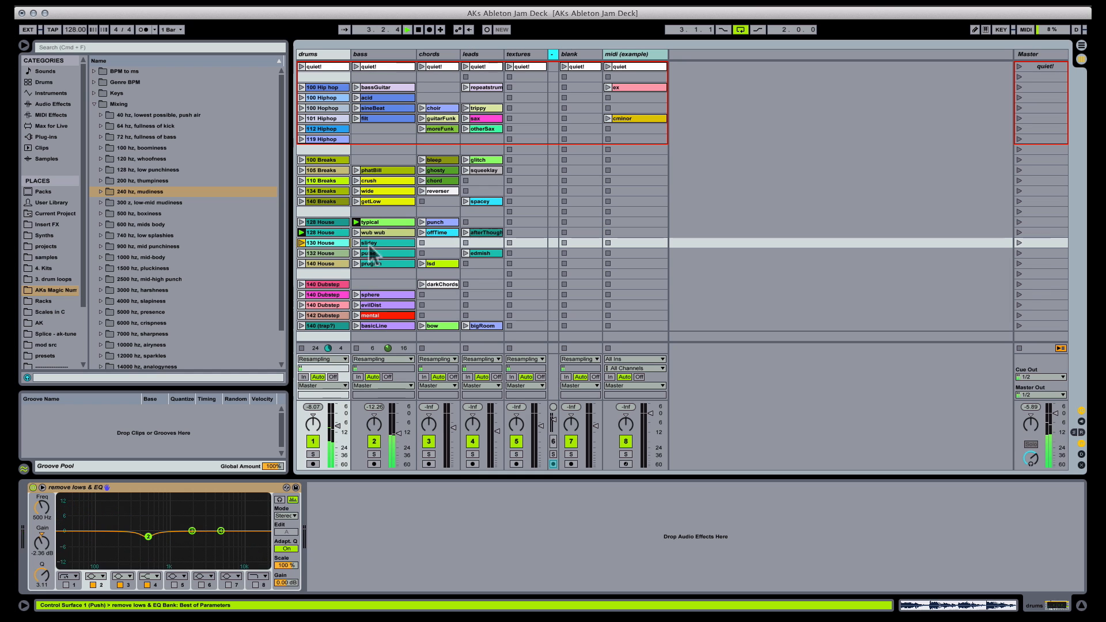
{"action": "left_click", "coordinate": [422, 222]}
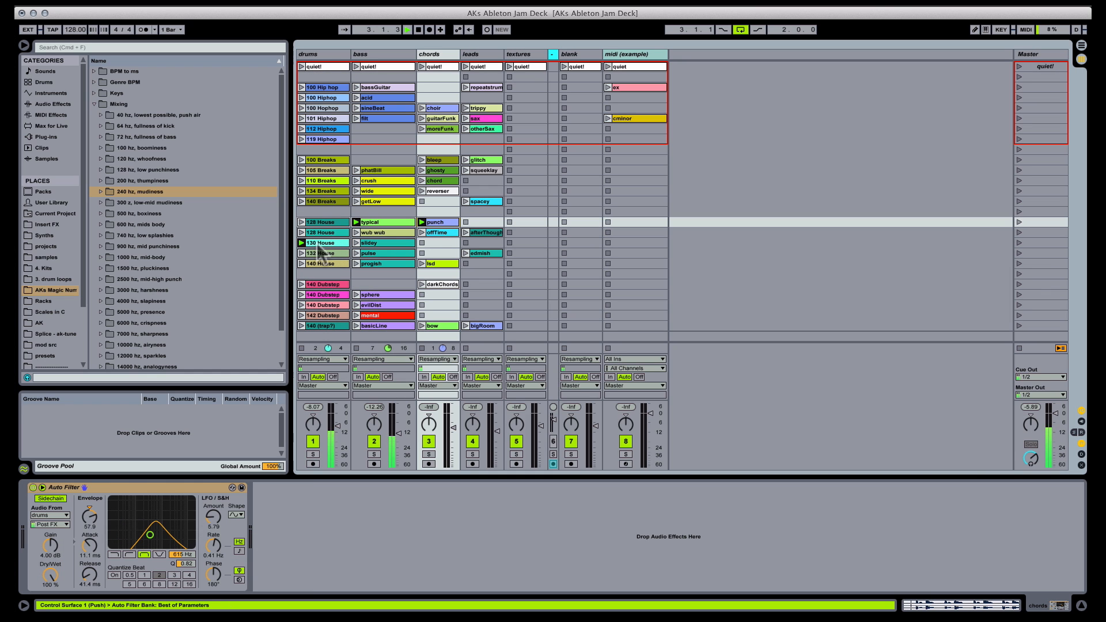
{"action": "left_click", "coordinate": [423, 233]}
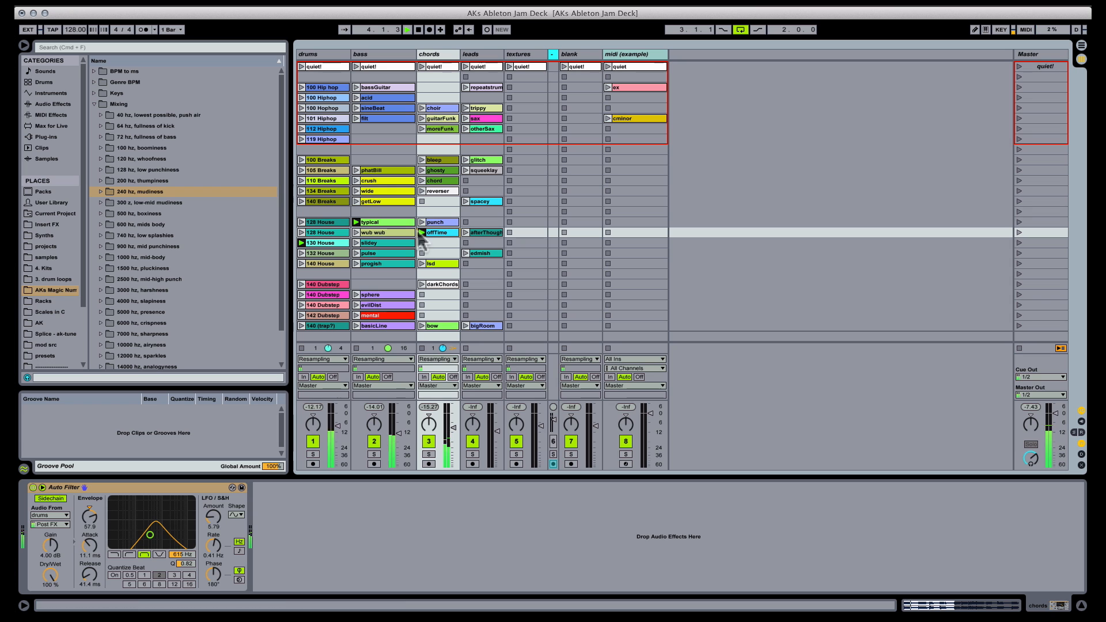
{"action": "left_click", "coordinate": [301, 253]}
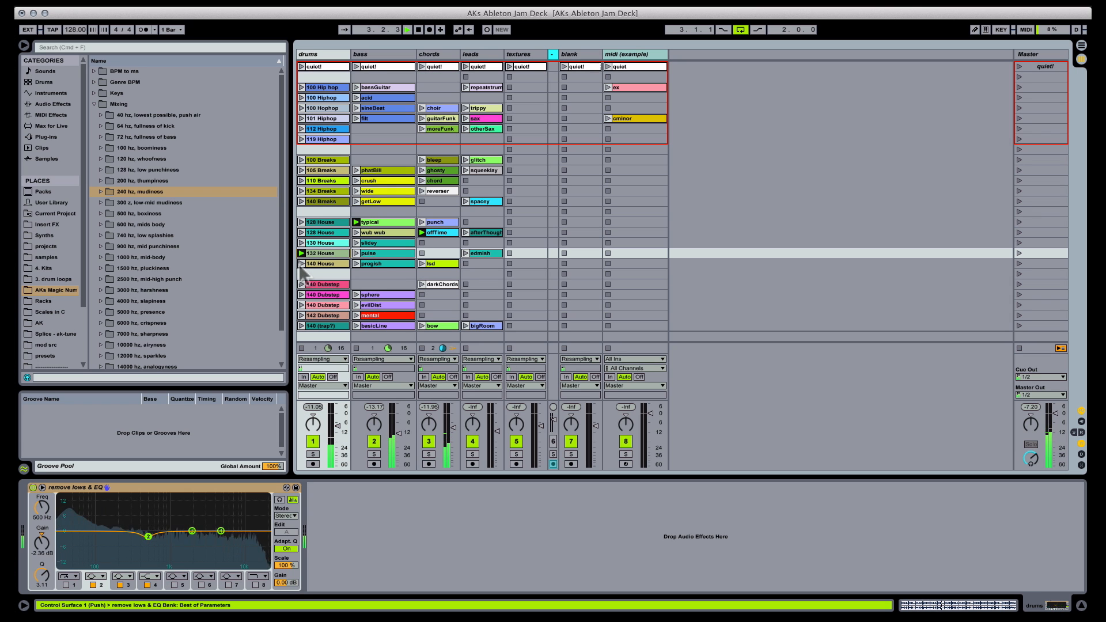
On the chords track's Auto Filter, set the LFO amount to 10.4, sync its rate to the beat at 3/8, and set the envelope release to 36.3 ms
{"action": "left_click", "coordinate": [441, 232]}
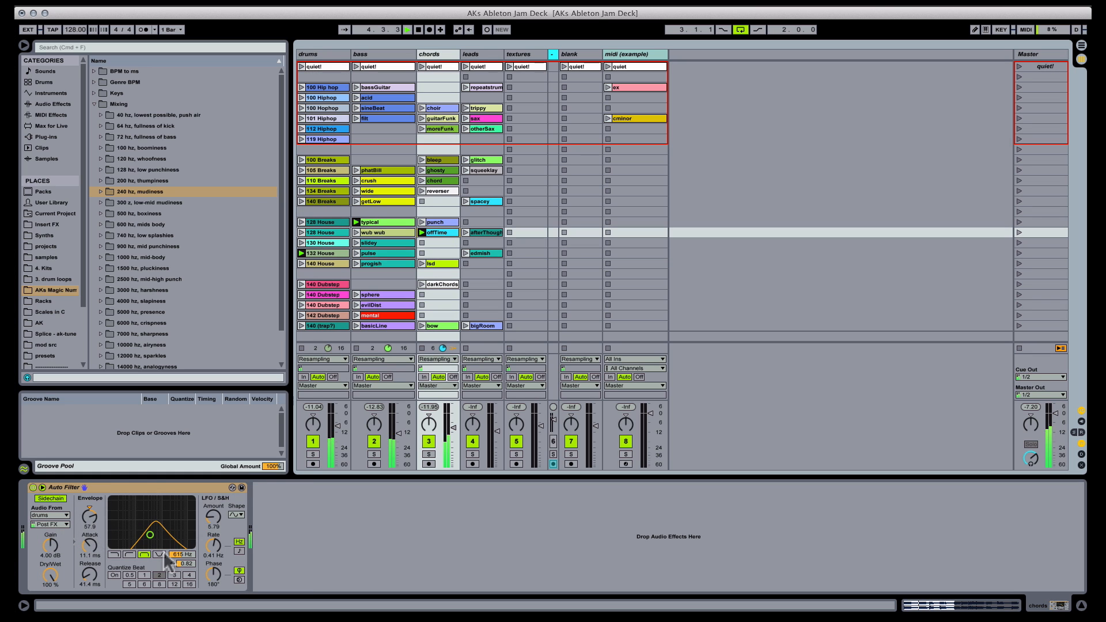
{"action": "left_click", "coordinate": [213, 516]}
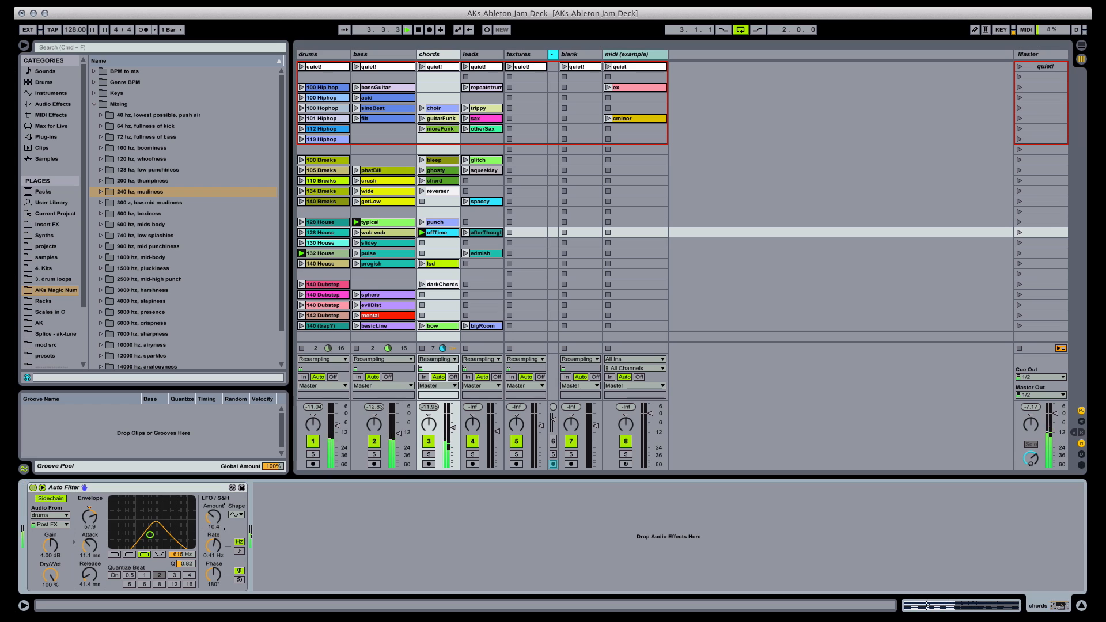
{"action": "left_click", "coordinate": [239, 550]}
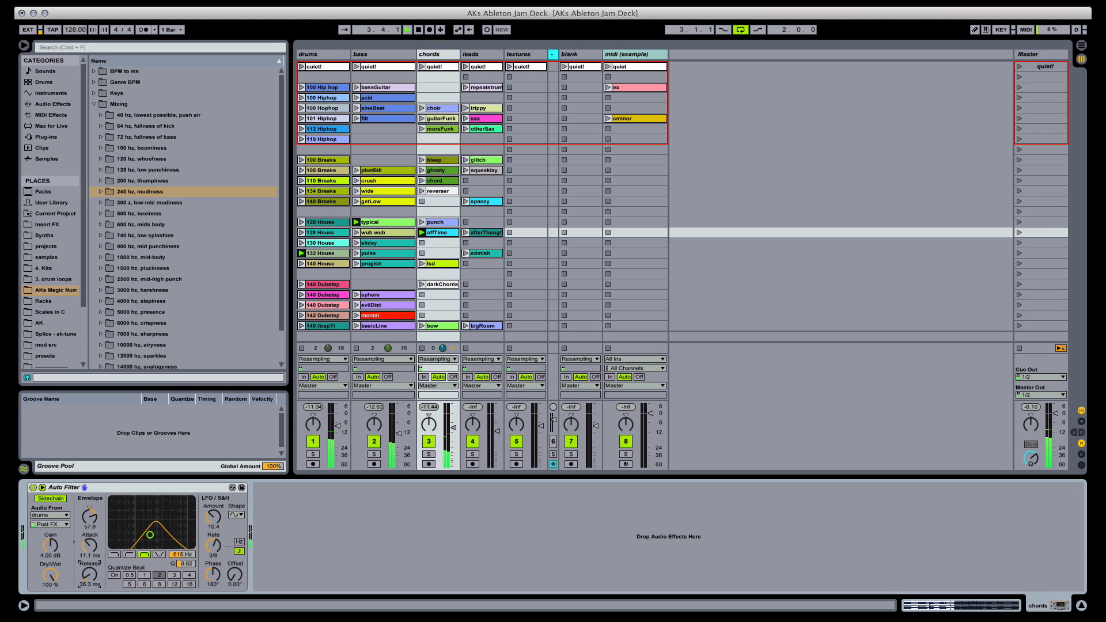
{"action": "left_click", "coordinate": [44, 547]}
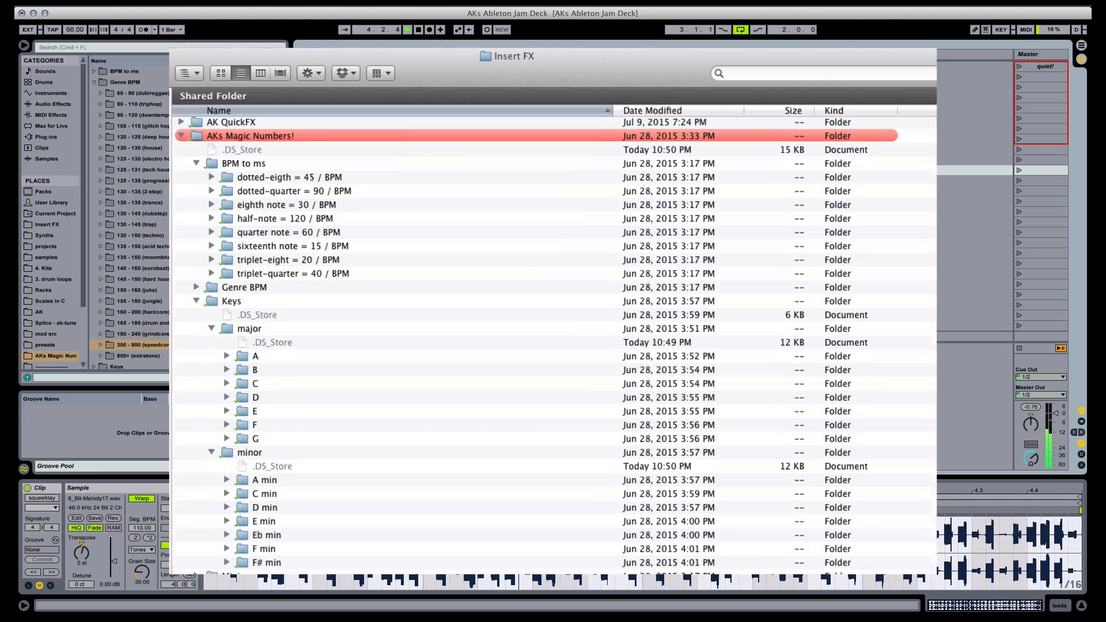
Switch to Finder and examine the Keys and Perfect Intervals subfolders inside the AKs Magic Numbers! folder
{"action": "scroll", "coordinate": [552, 346], "scroll_direction": "down", "scroll_amount": 5}
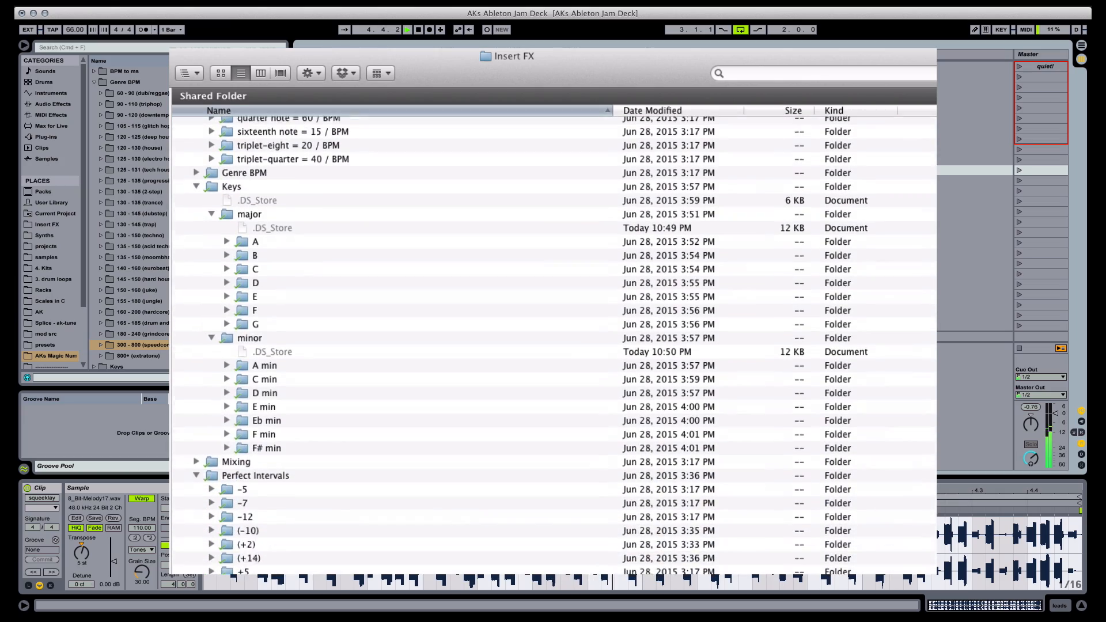
{"action": "scroll", "coordinate": [552, 345], "scroll_direction": "down", "scroll_amount": 6}
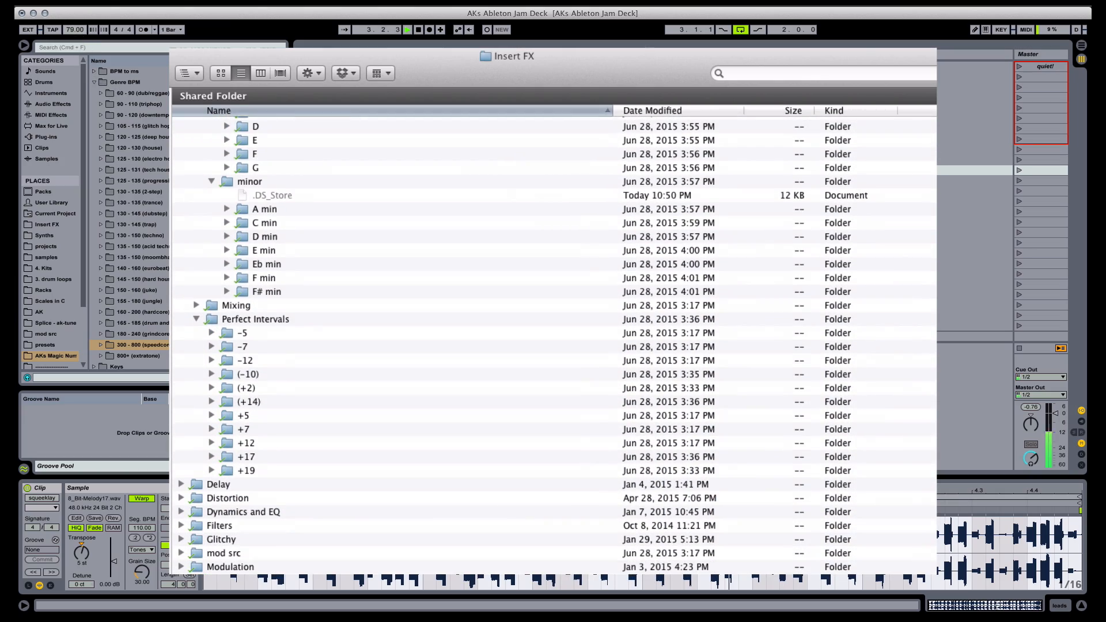